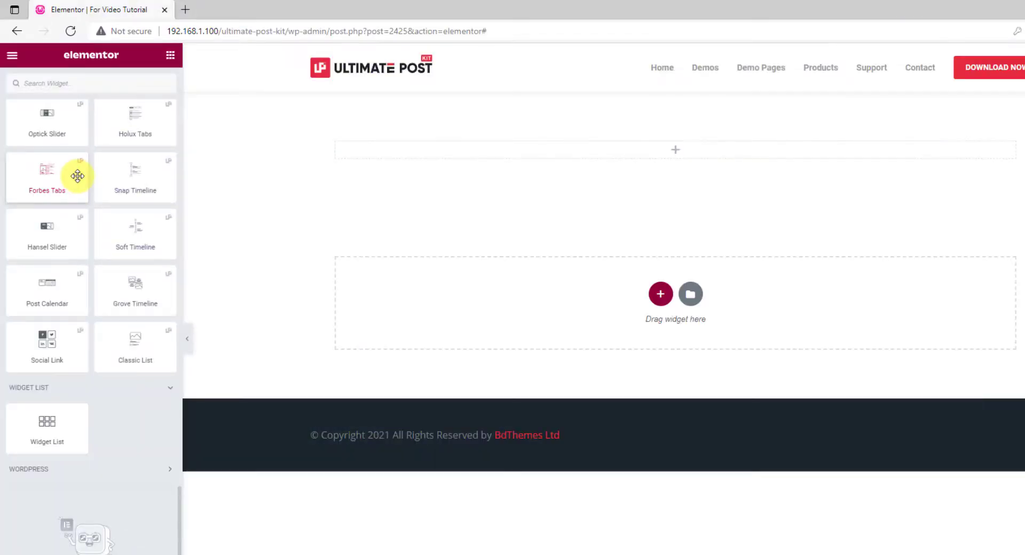
- Add the Forbes Tabs widget to the empty section and preview its Business and Corporate tabs
drag(77, 176, 685, 158)
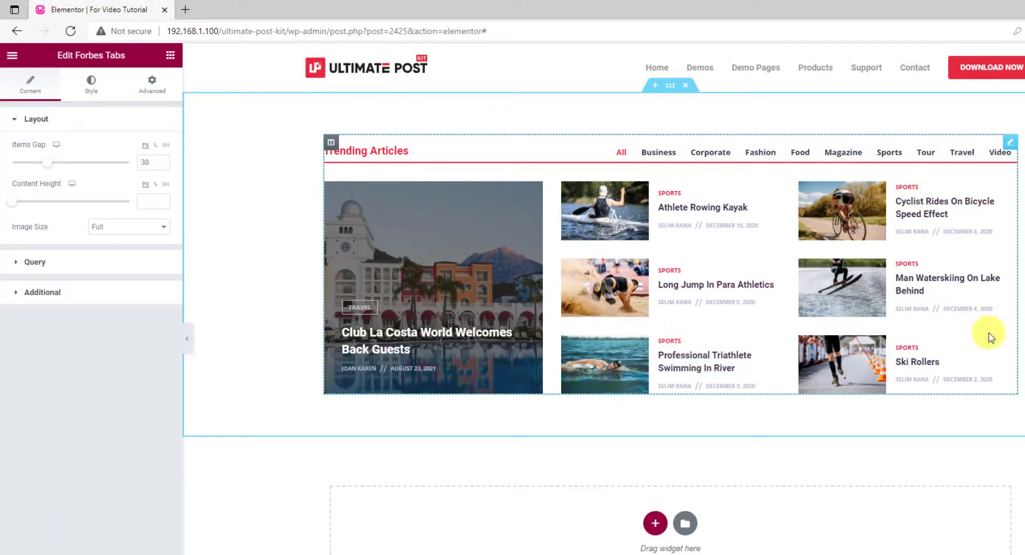
click(672, 159)
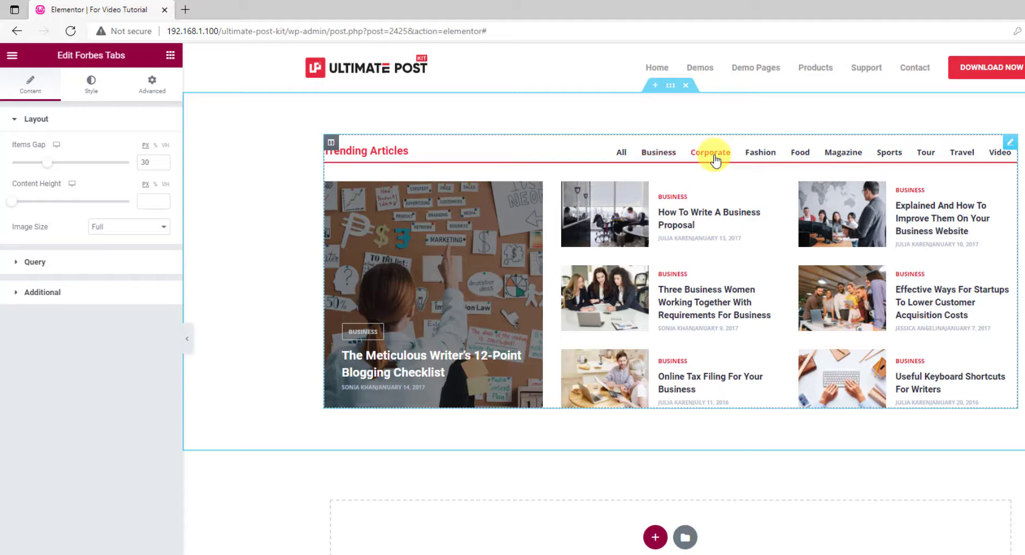
click(716, 159)
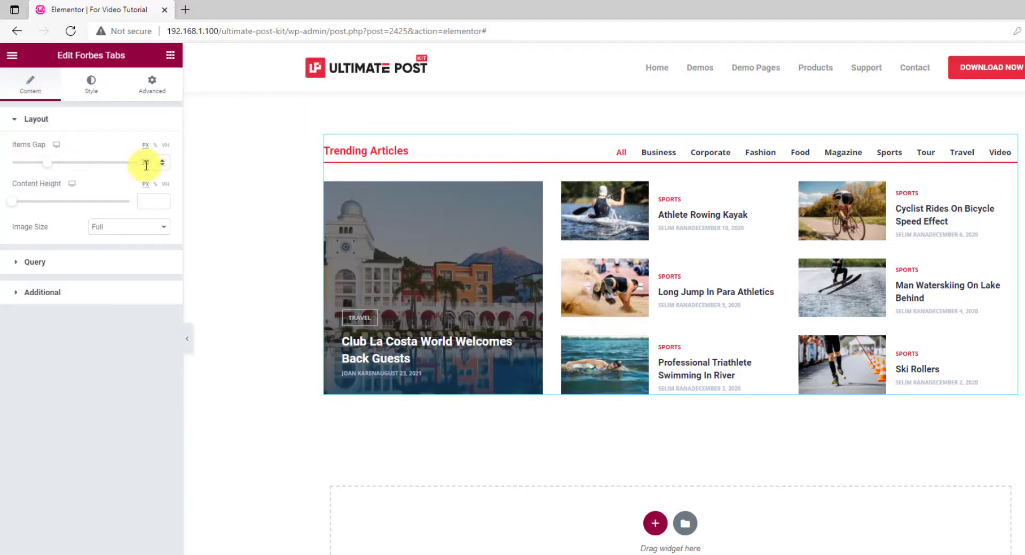
- Set the layout's items gap to 20 px and content height to 555 px, keeping the image size at Full
mouse_move(46, 164)
mouse_down()
mouse_move(79, 172)
mouse_move(36, 169)
mouse_up()
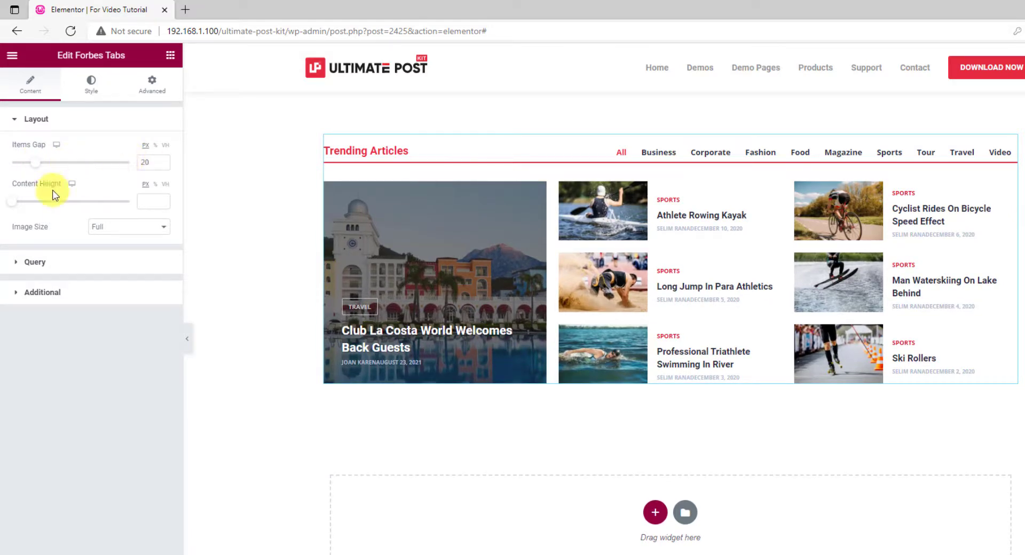
drag(10, 204, 30, 192)
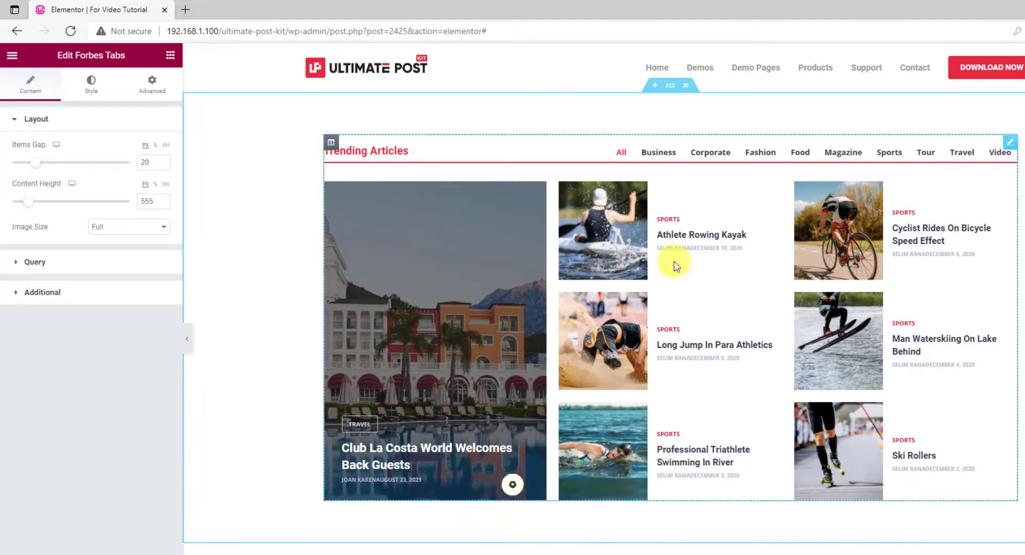
click(128, 226)
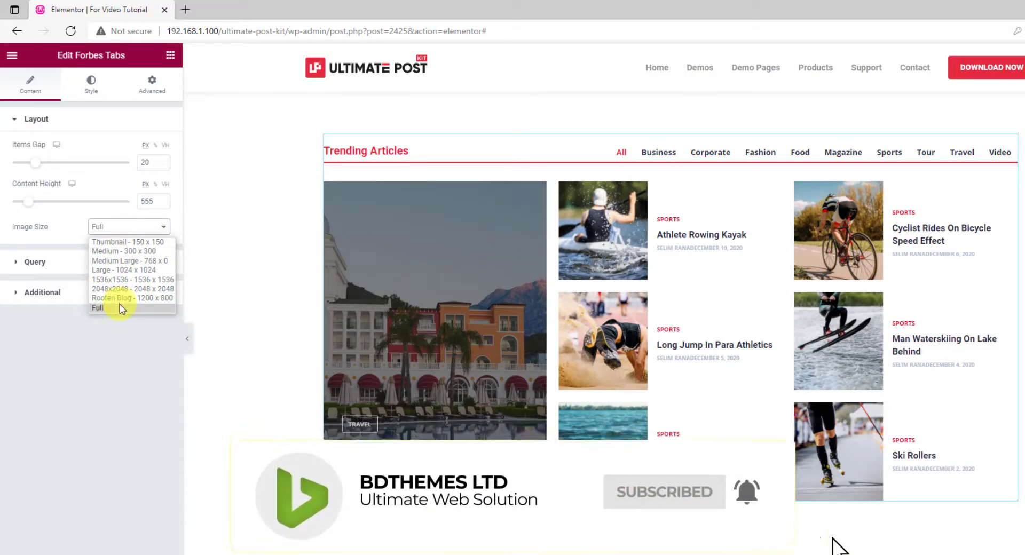
click(69, 267)
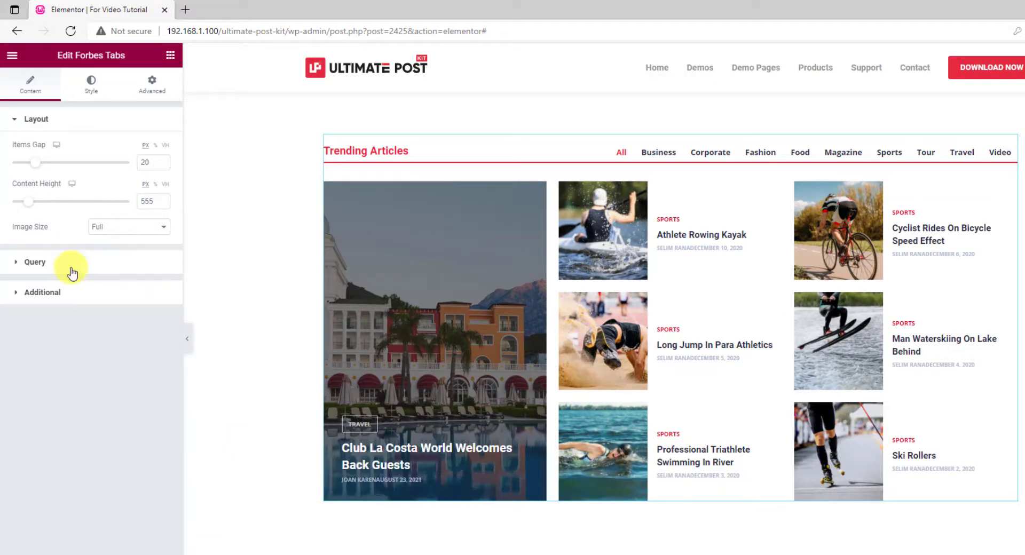
- Switch the post date off and back on, and change the header label to "Popular Items"
click(70, 264)
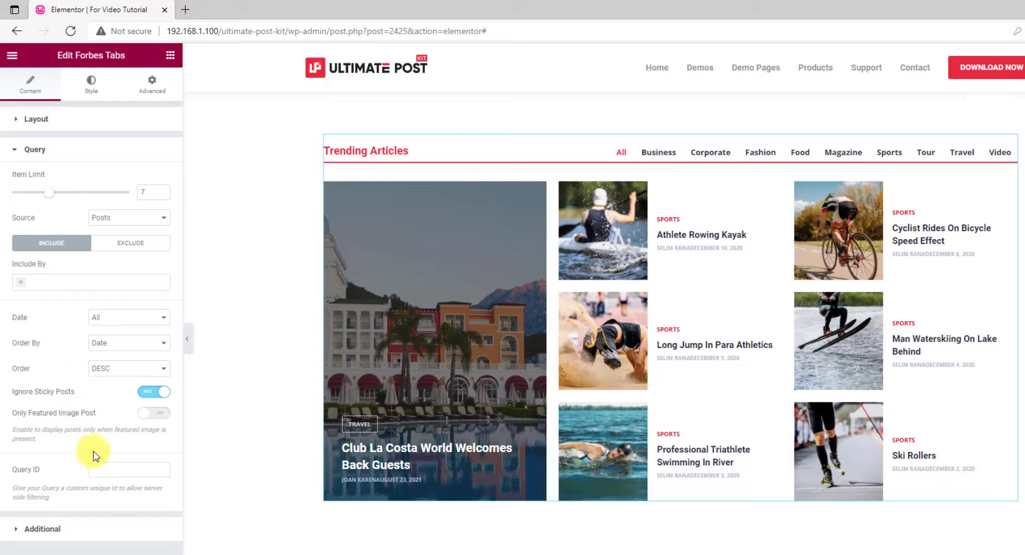
click(58, 530)
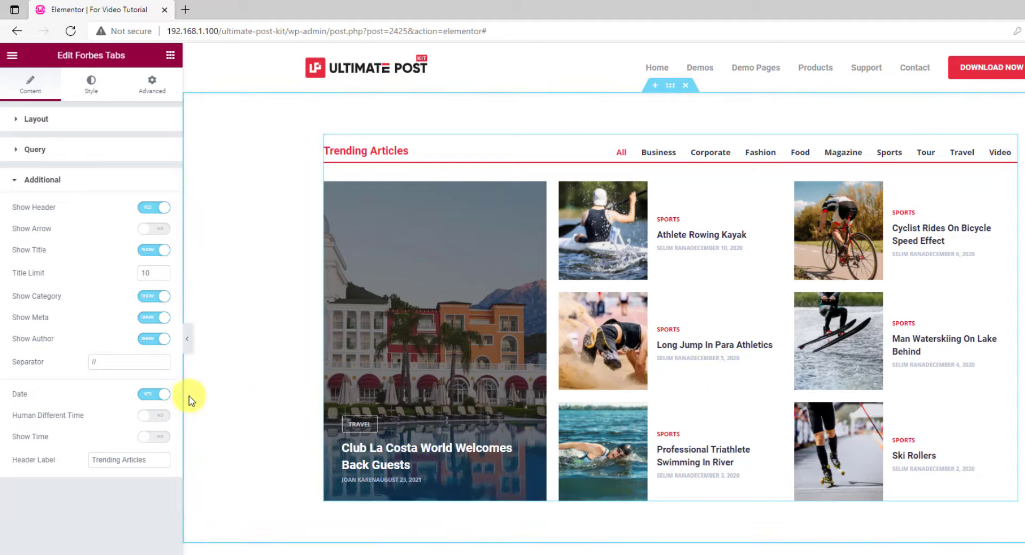
click(169, 399)
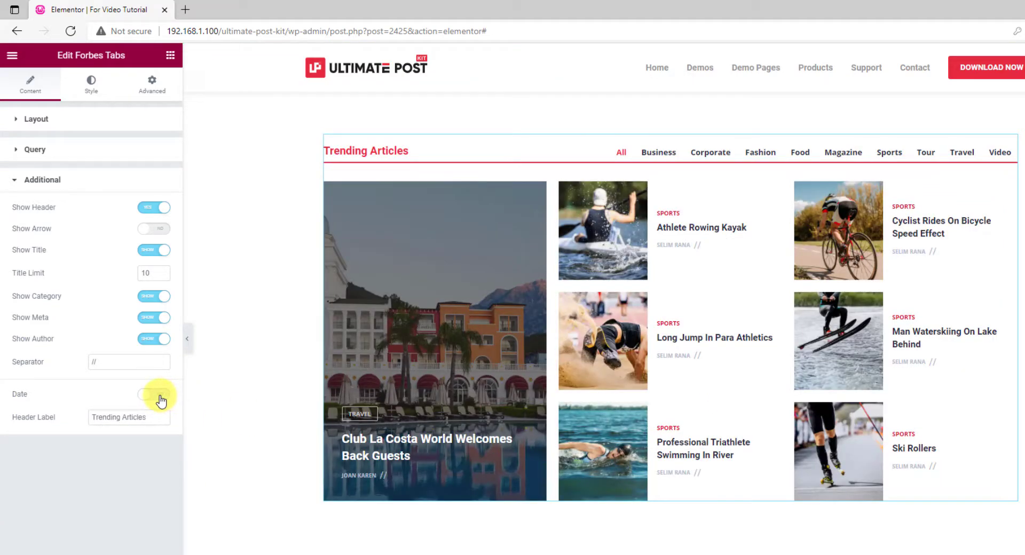
click(160, 399)
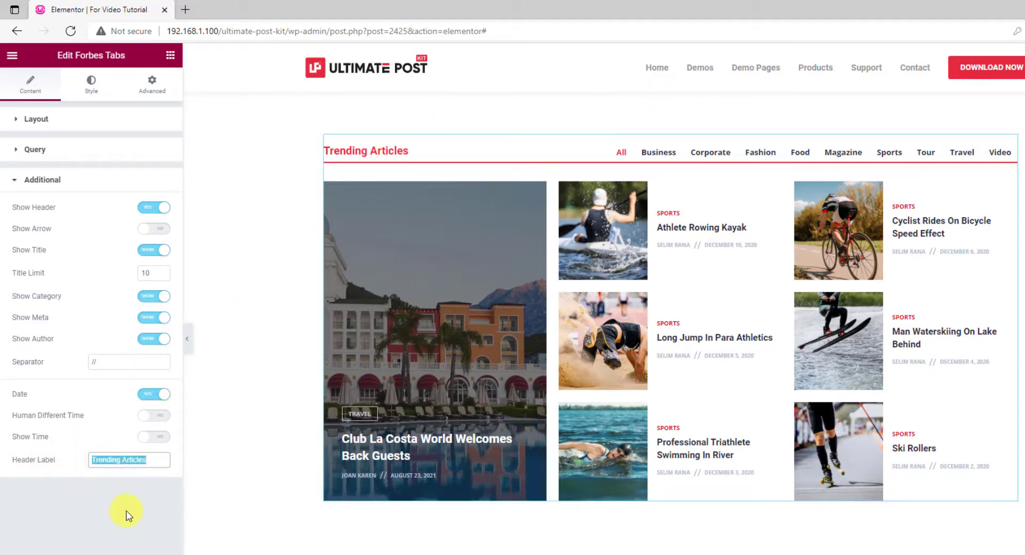
text(Popular Items)
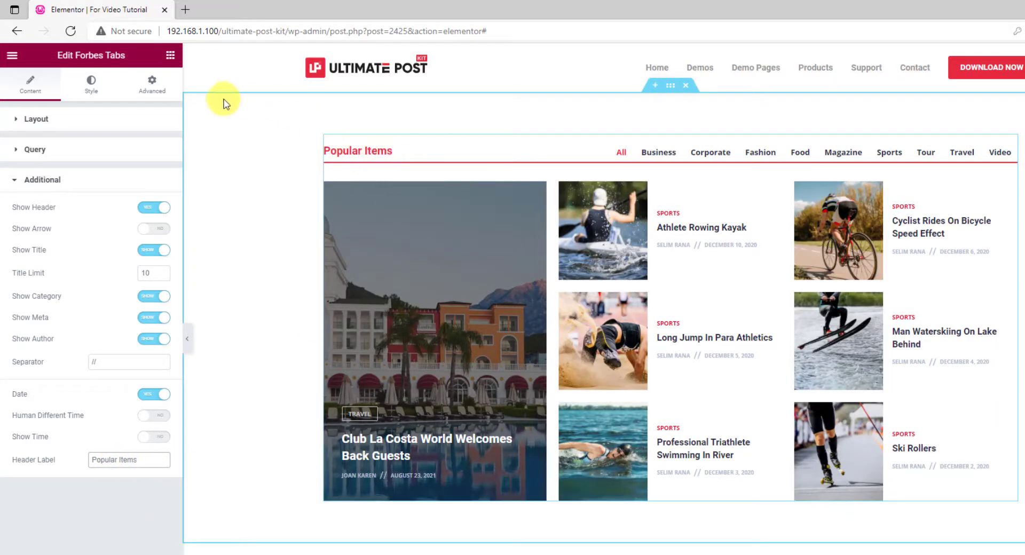
- Style the header border with width 1, bottom spacing 0 and the colour #FC7F04 at reduced opacity
click(88, 96)
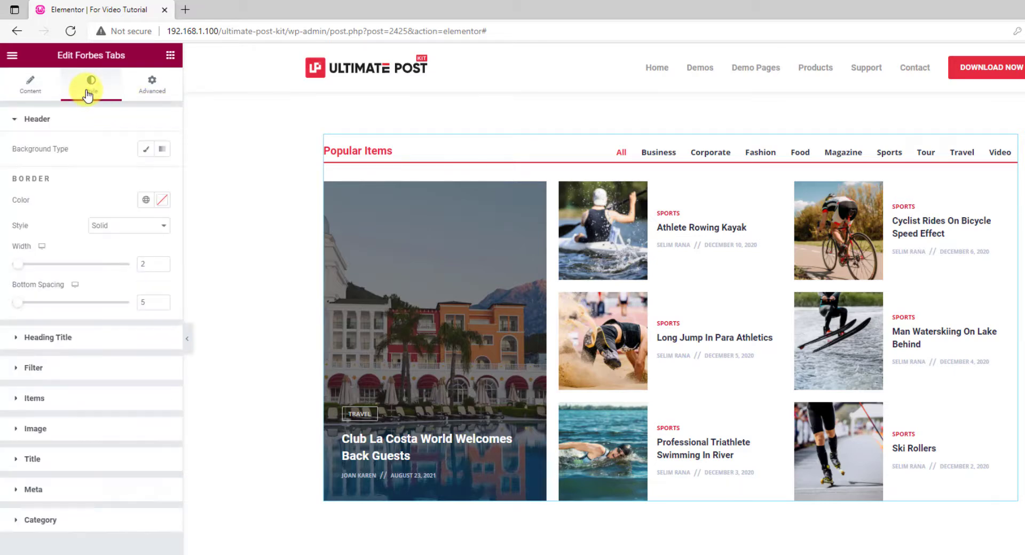
click(164, 268)
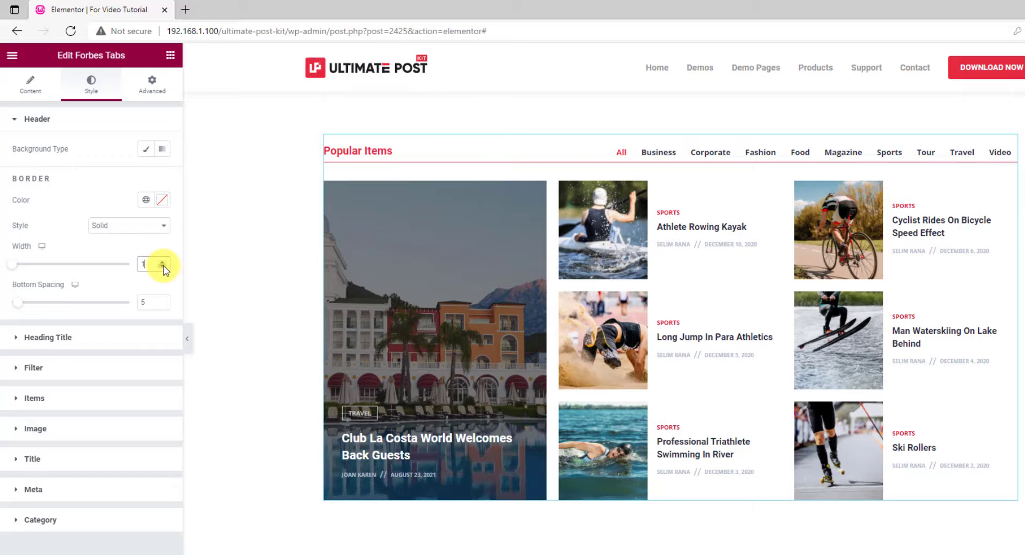
drag(20, 308, 3, 305)
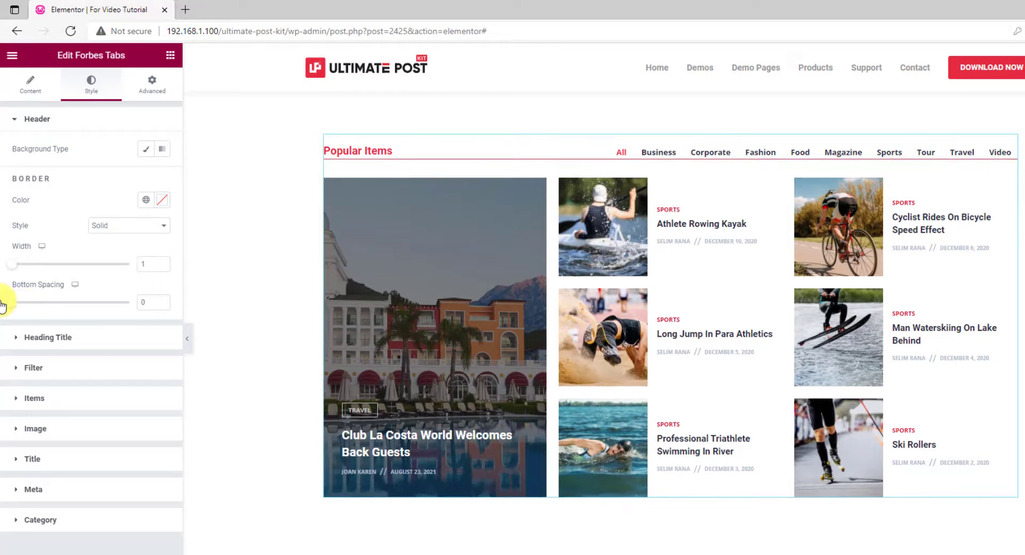
click(164, 205)
text(#FC7F04)
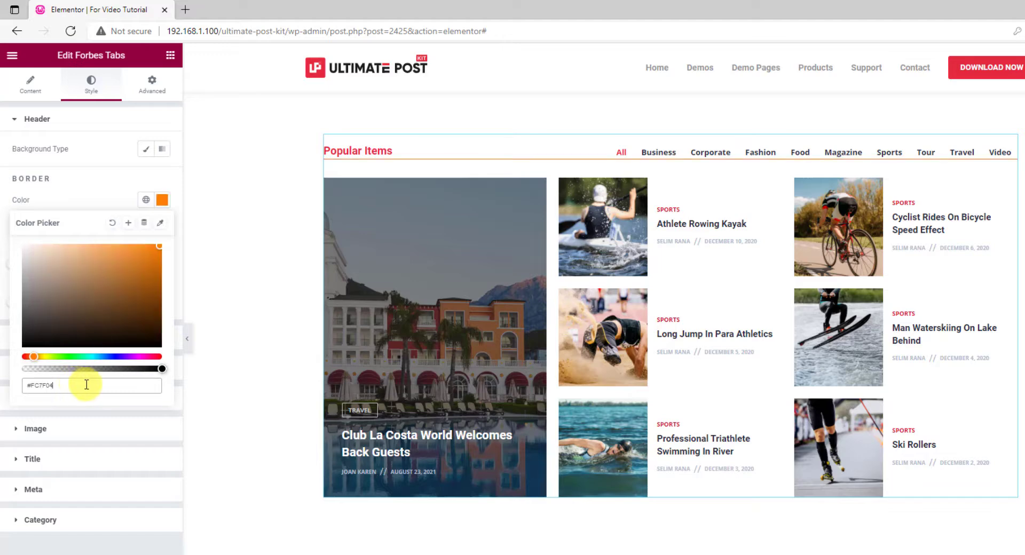
drag(122, 368, 110, 368)
click(103, 206)
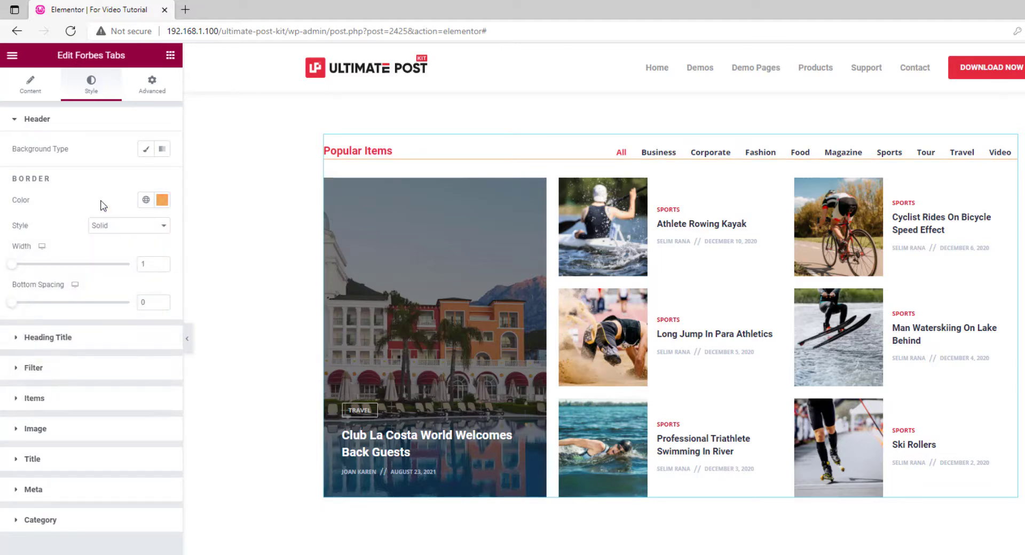
- Give the heading title a classic #FC7F04 background and #FFFFFF text colour
click(84, 341)
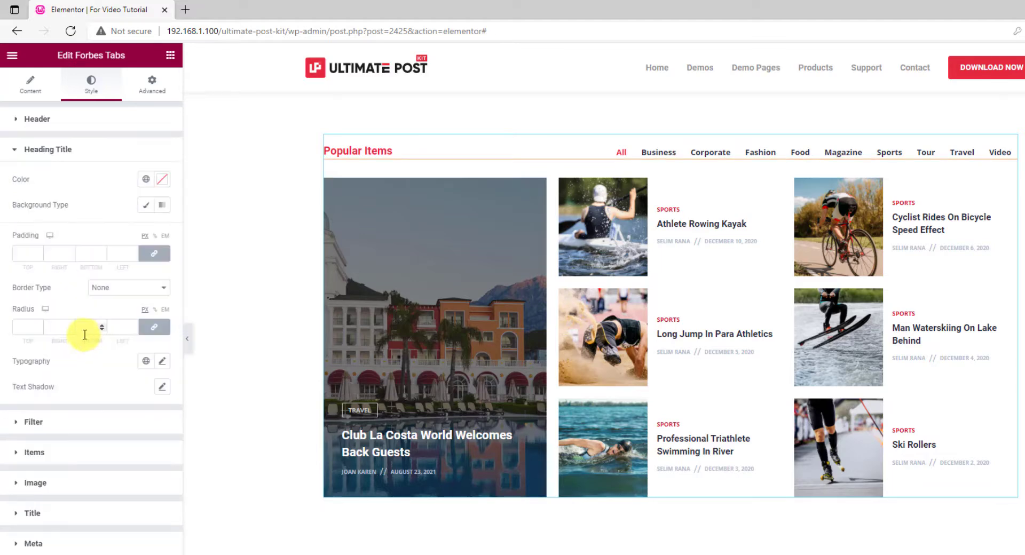
click(146, 205)
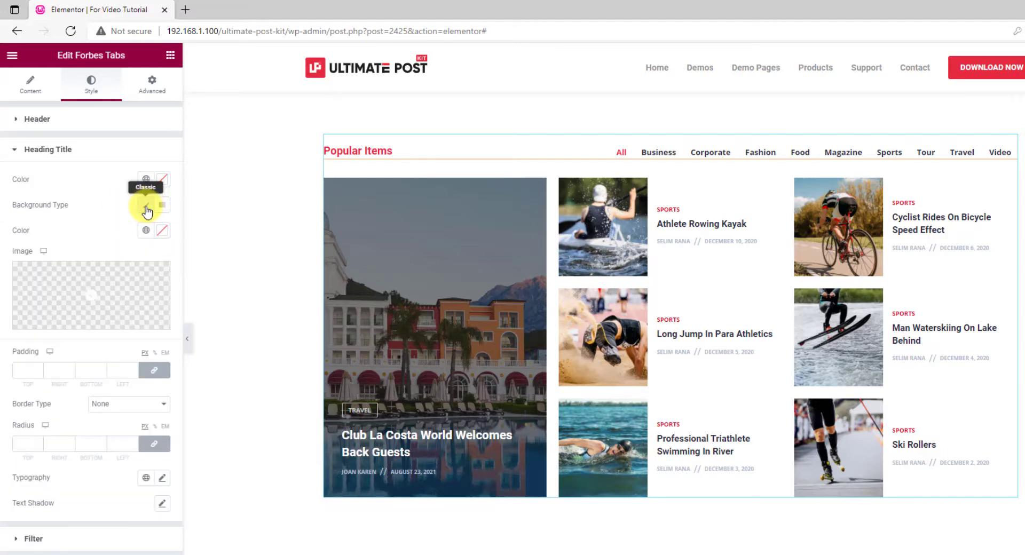
click(160, 232)
text(#FC7F04)
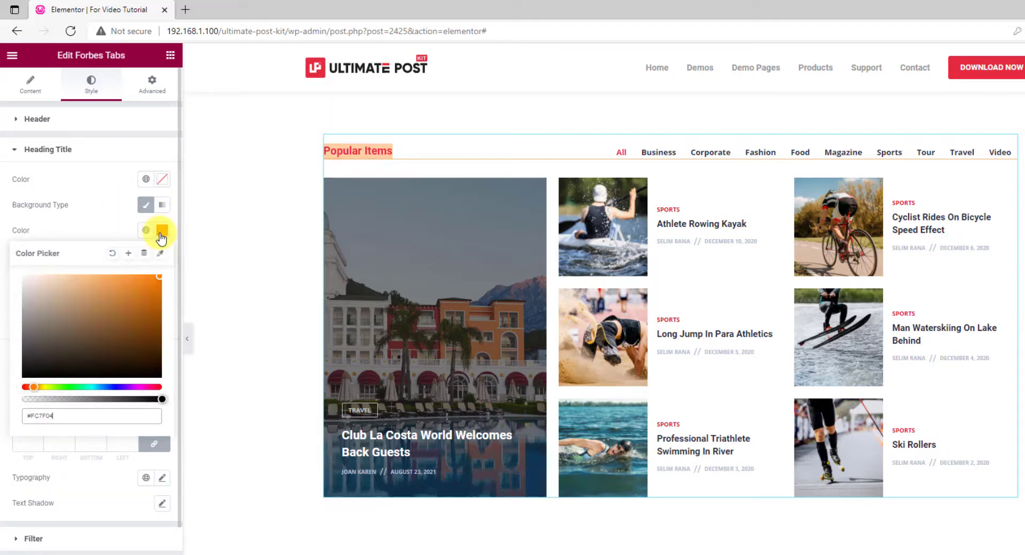
click(121, 232)
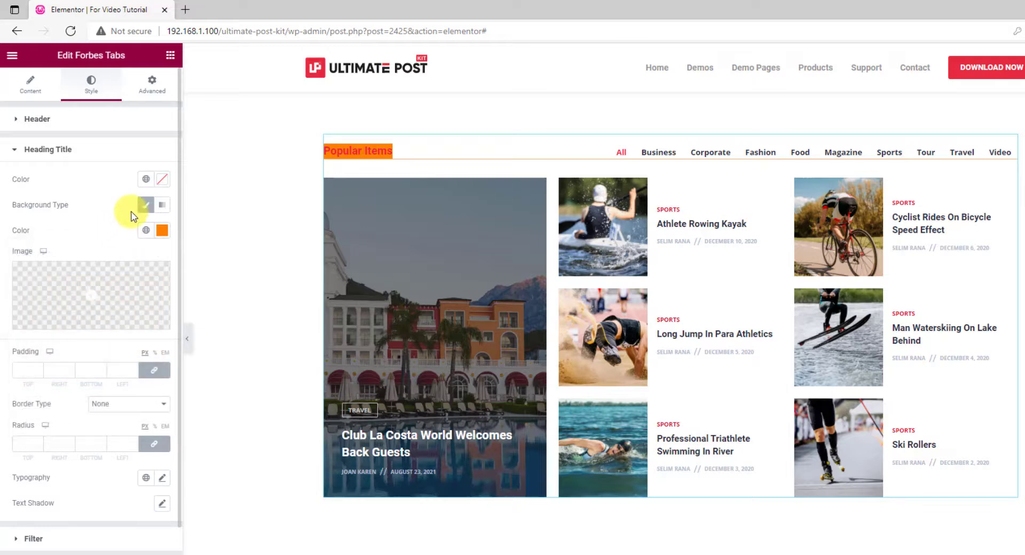
click(162, 179)
text(#FFFFFF)
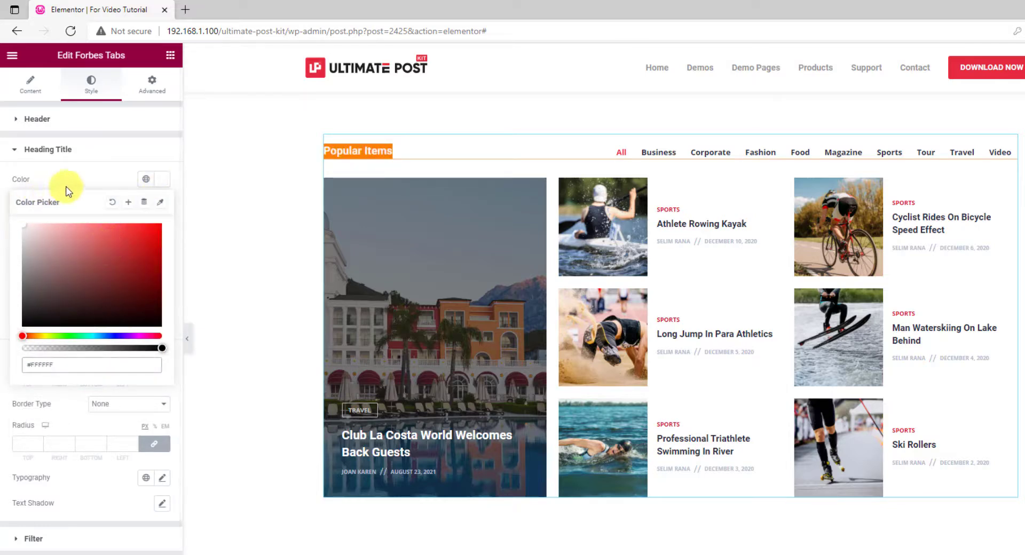
click(85, 181)
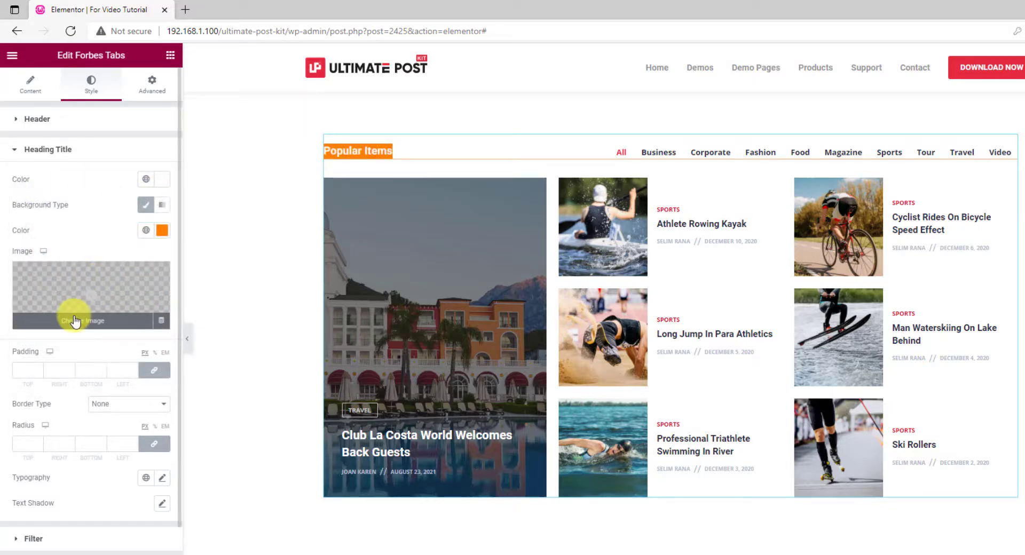
- Set the heading title's padding to 15 px at top and bottom and 20 px at right and left
click(28, 370)
text(15)
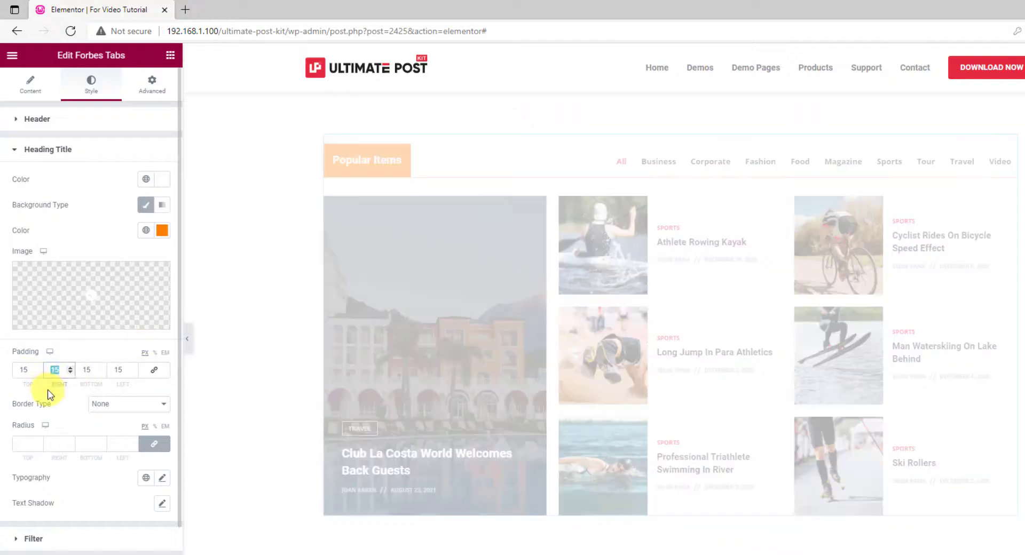
text(20)
click(92, 370)
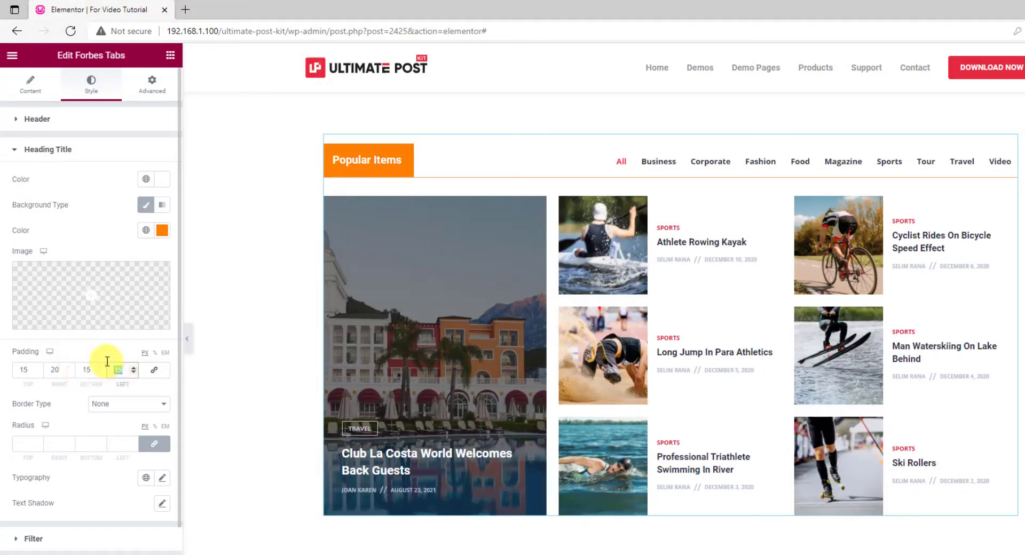
click(118, 376)
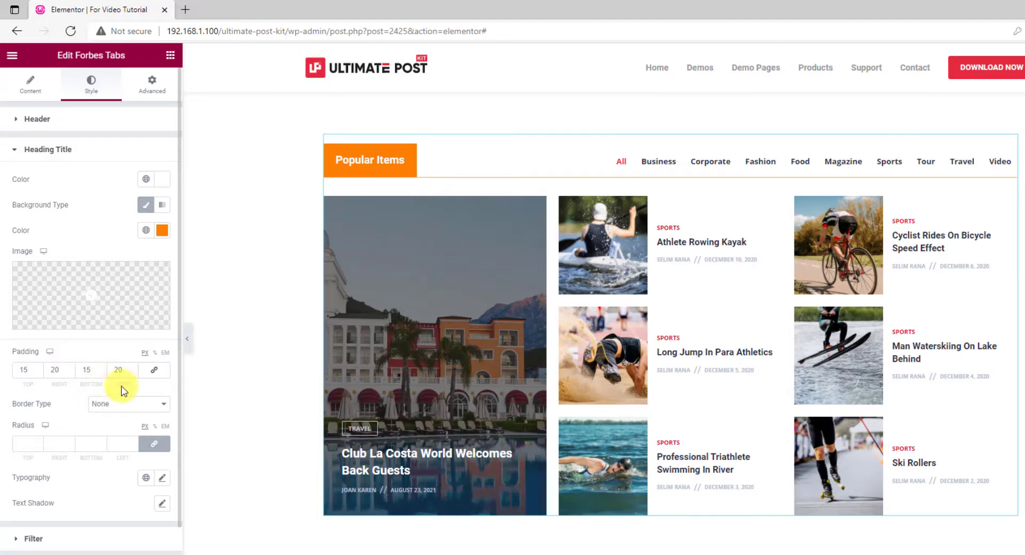
- Set the heading title's typography to Montserrat, size 18 px, in uppercase
click(161, 479)
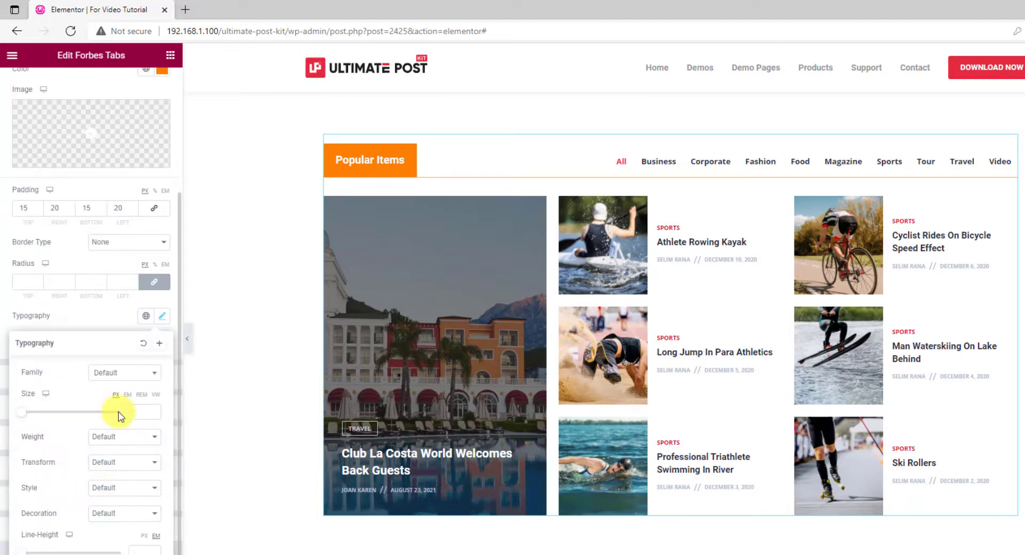
click(123, 373)
text(mon)
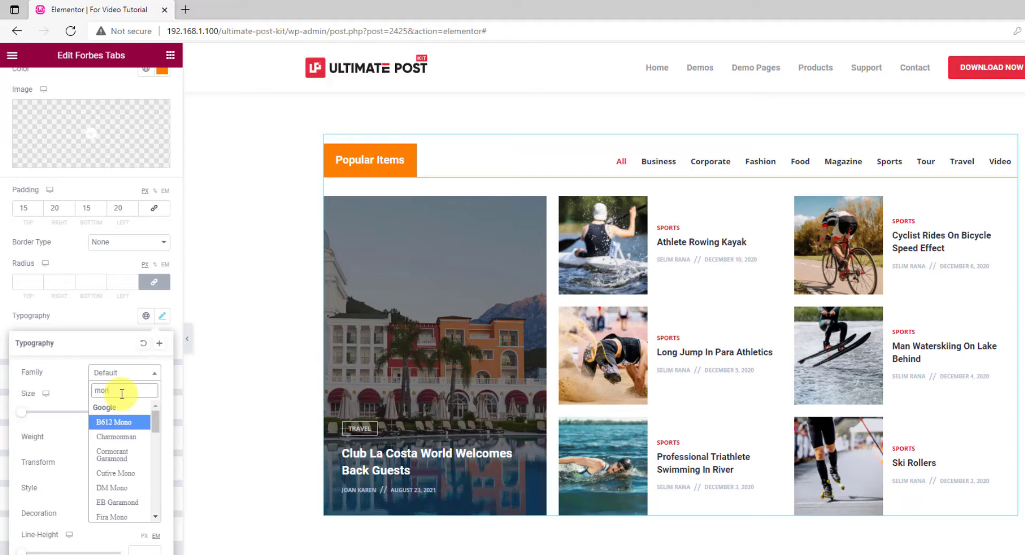
scroll(128, 454, down, 3)
click(133, 457)
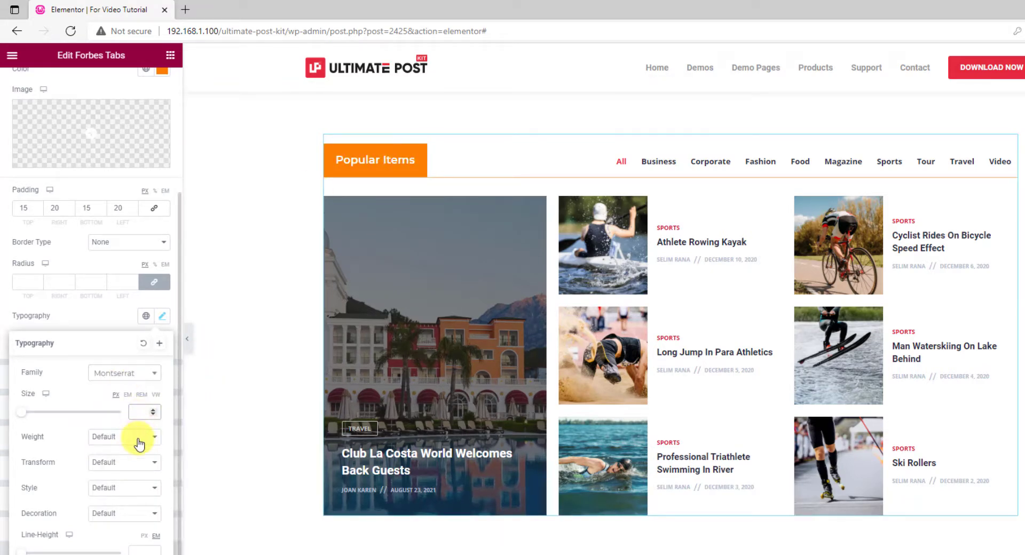
text(18)
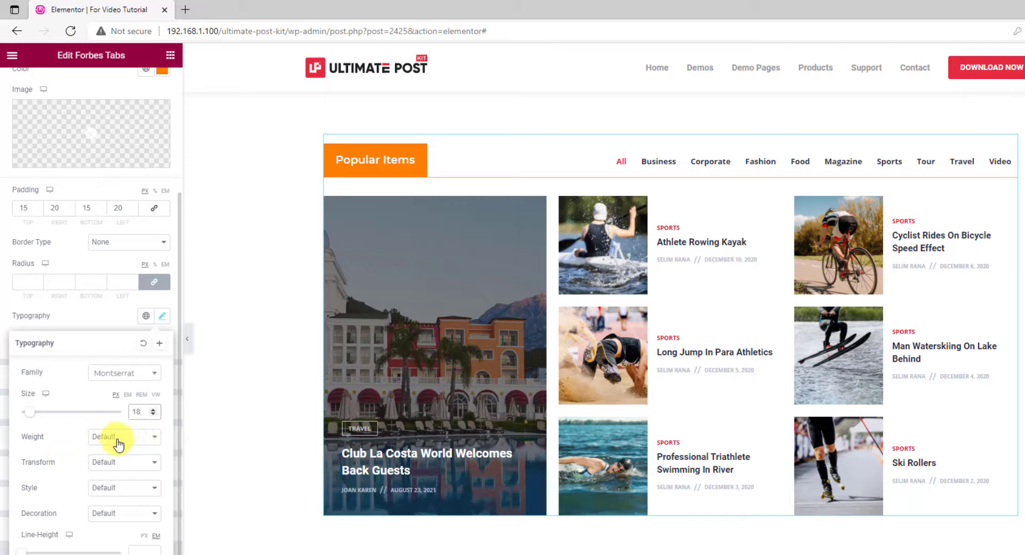
click(107, 463)
click(106, 483)
click(102, 321)
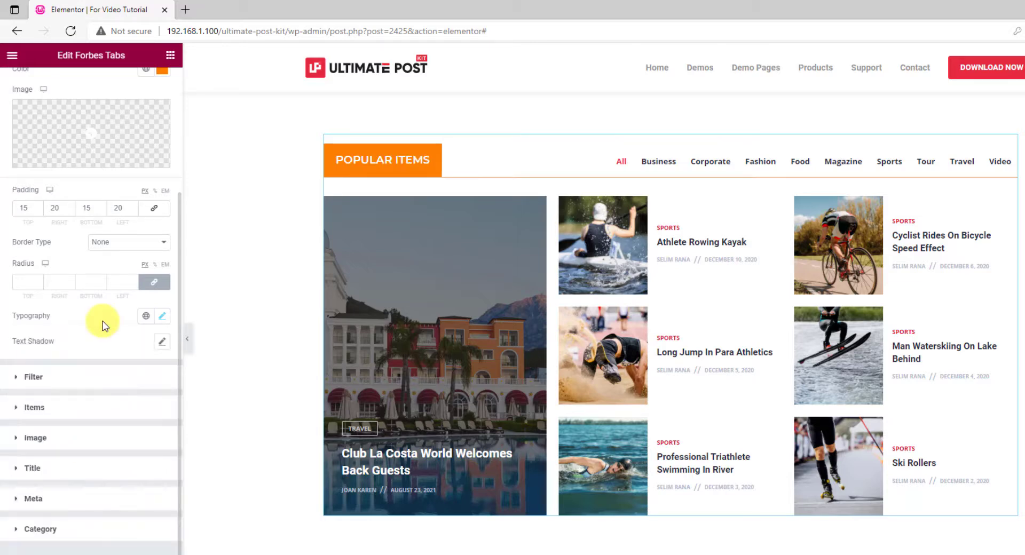
- Set the normal text colour of the filter tabs to #FC7F04
click(75, 384)
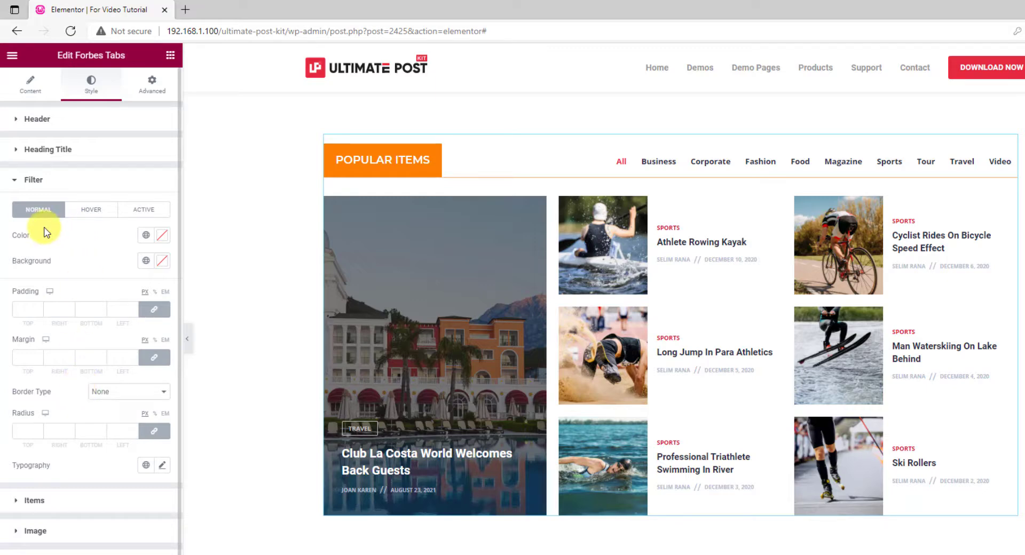
click(162, 235)
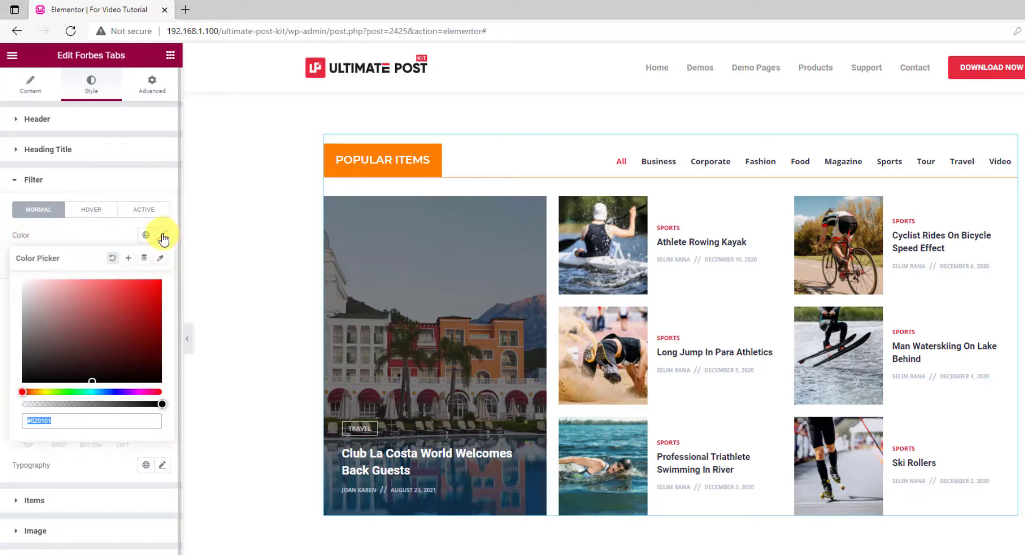
text(#FC7F04)
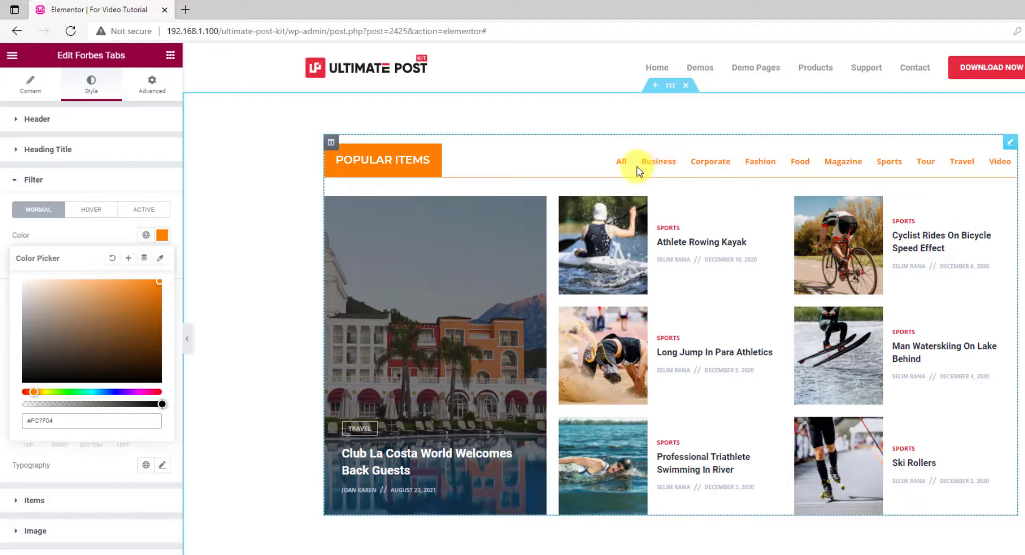
click(96, 240)
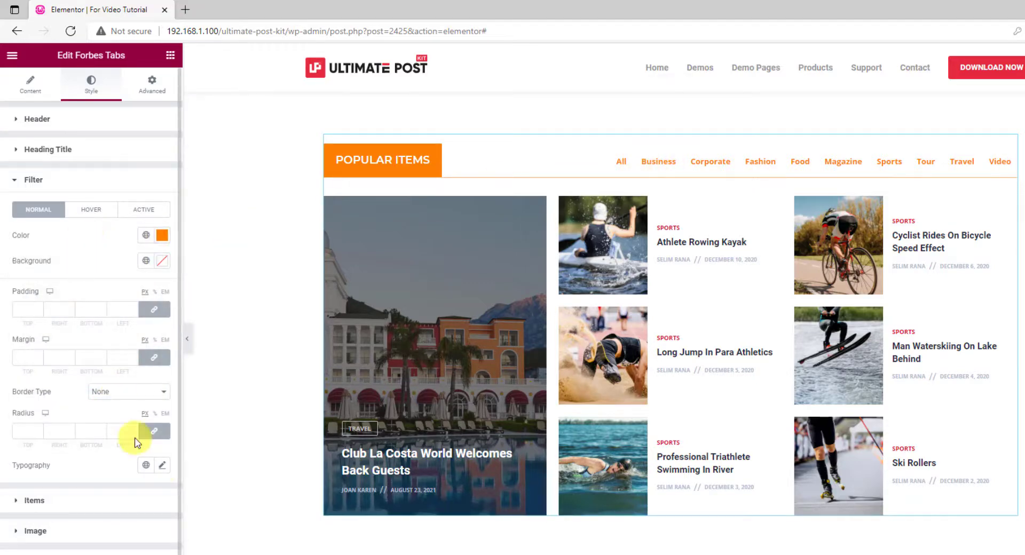
- Set the filter tabs' typography to the Montserrat family with uppercase transform
click(162, 465)
click(124, 376)
text(mont)
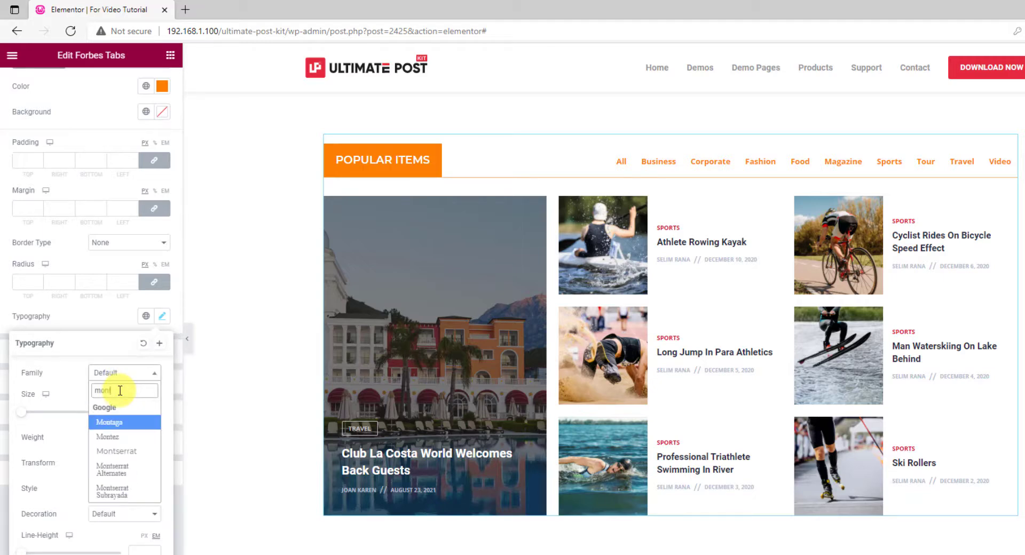
click(123, 451)
click(106, 462)
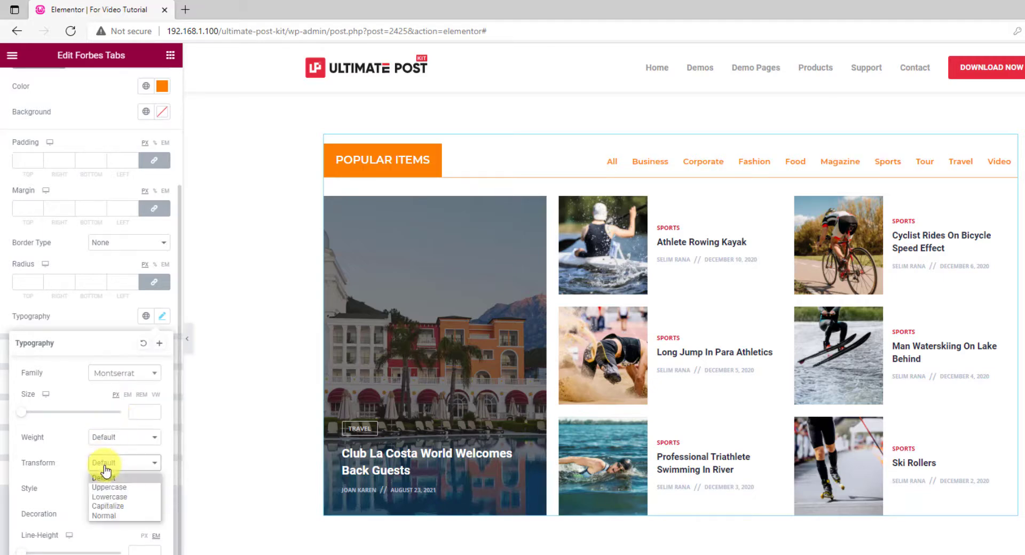
click(112, 490)
click(103, 331)
scroll(96, 361, up, 5)
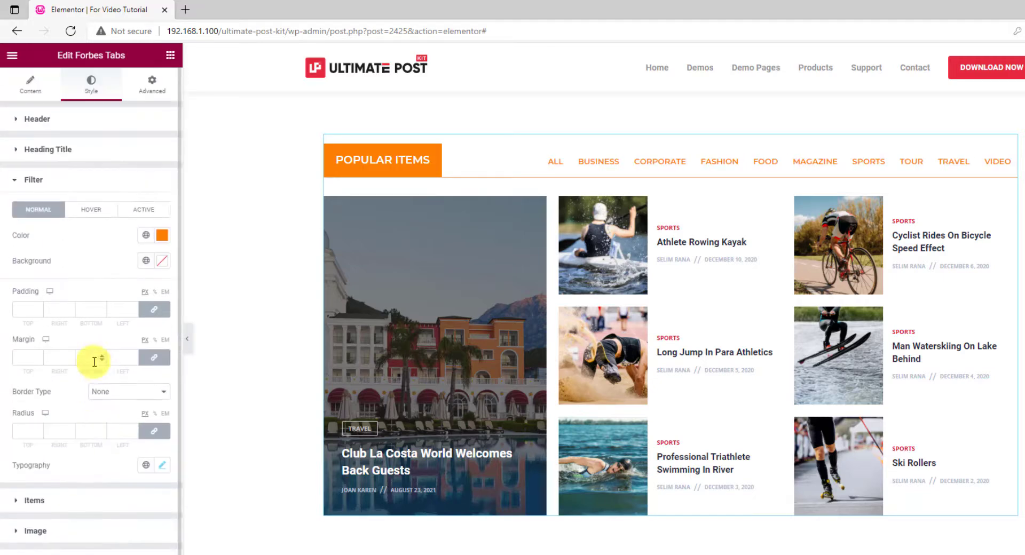
- Give the active filter tab a #FC7F04 background and white text colour
click(144, 208)
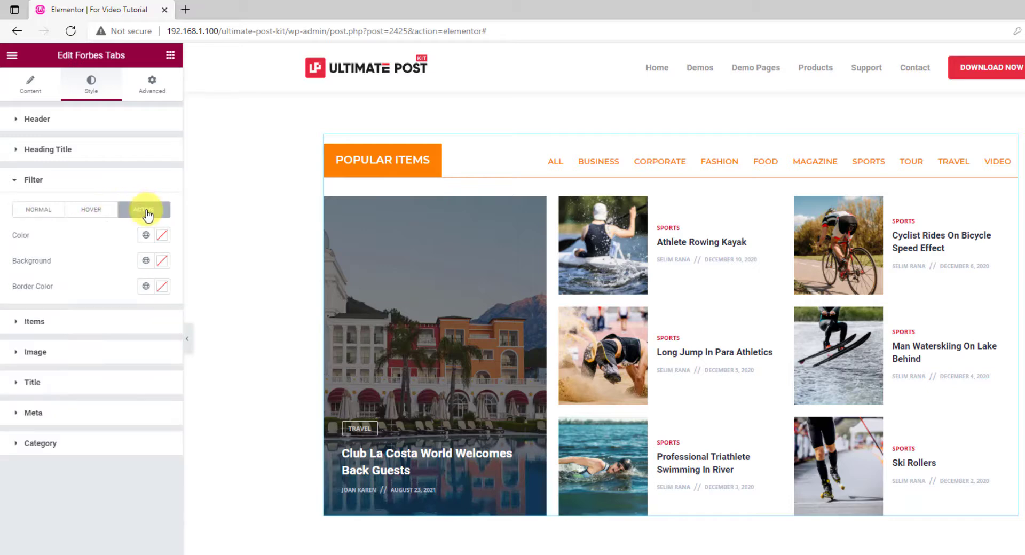
click(162, 261)
click(79, 359)
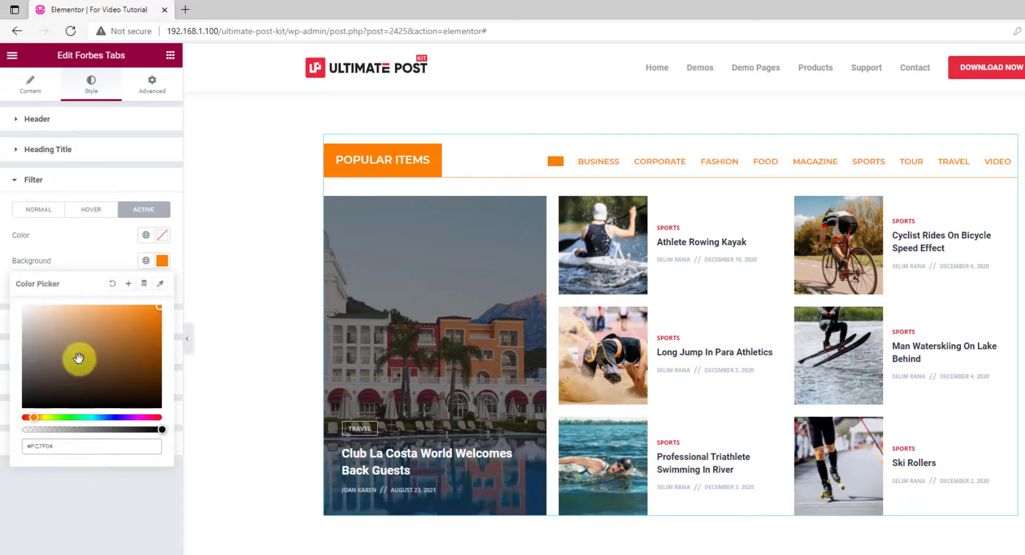
click(162, 235)
click(73, 234)
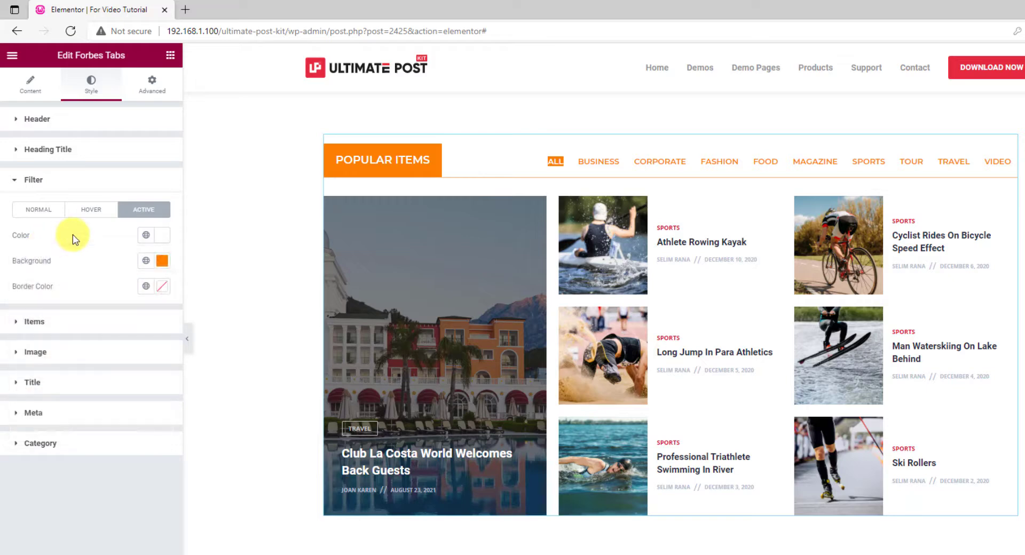
- Set the filter tabs' padding to 4 px at top and bottom and 6 px at right and left
click(32, 214)
click(27, 309)
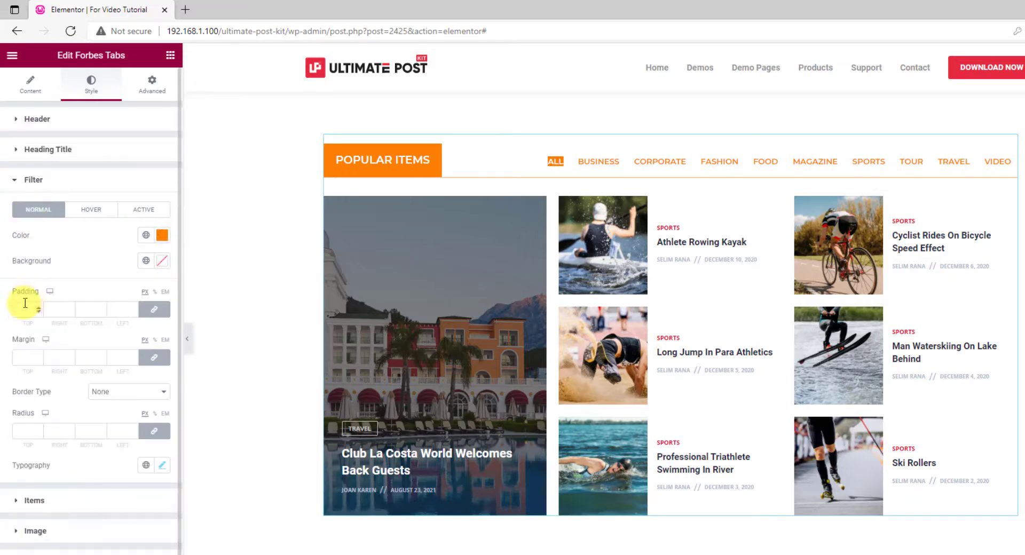
text(4)
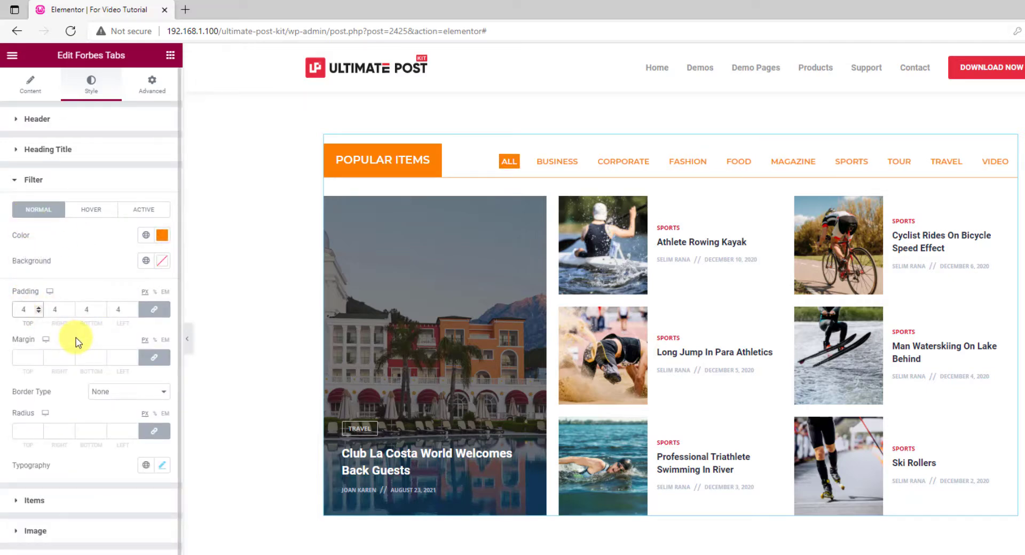
click(154, 309)
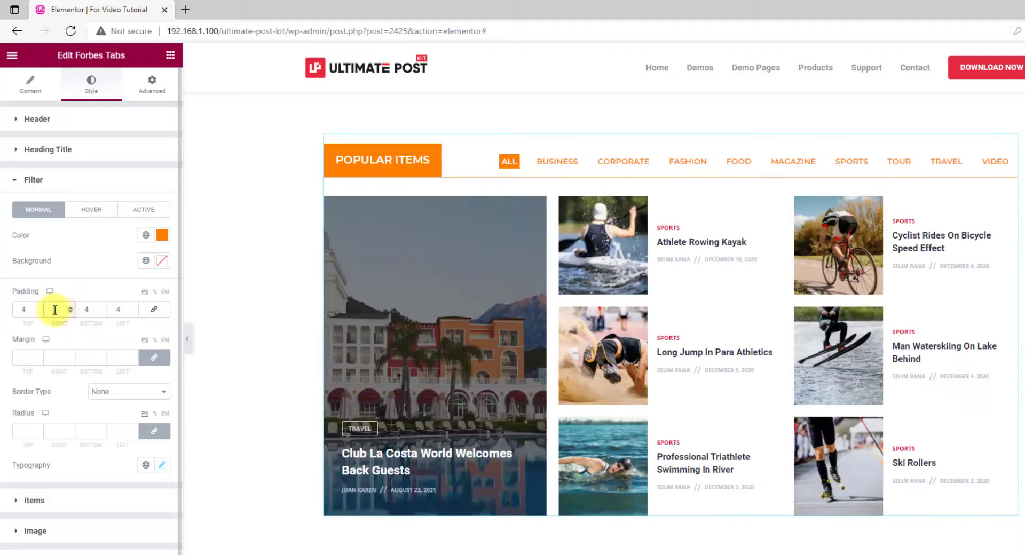
text(6)
double_click(112, 310)
text(6)
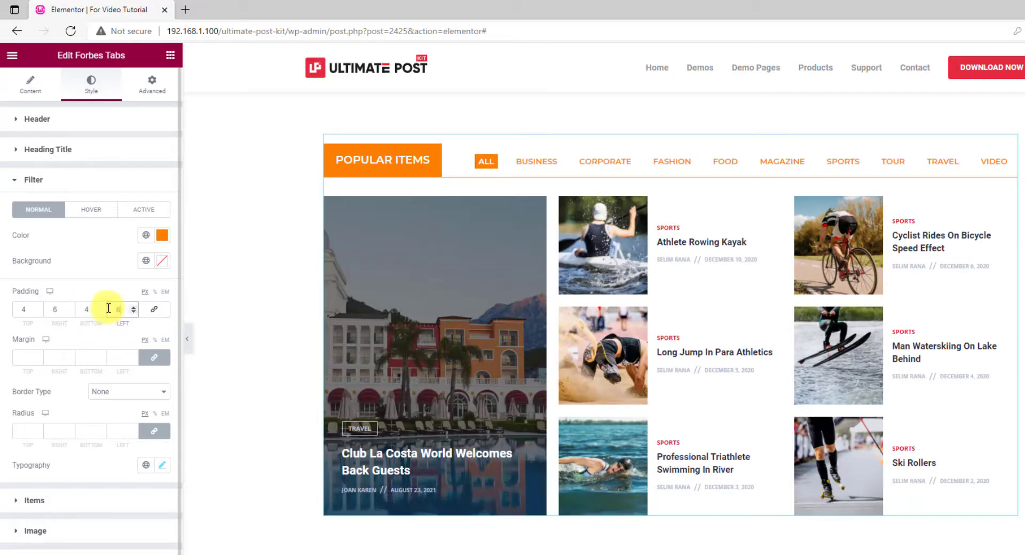
- Set the filter tabs' hover text colour to a dark brown shade derived from #FC7F04
click(95, 212)
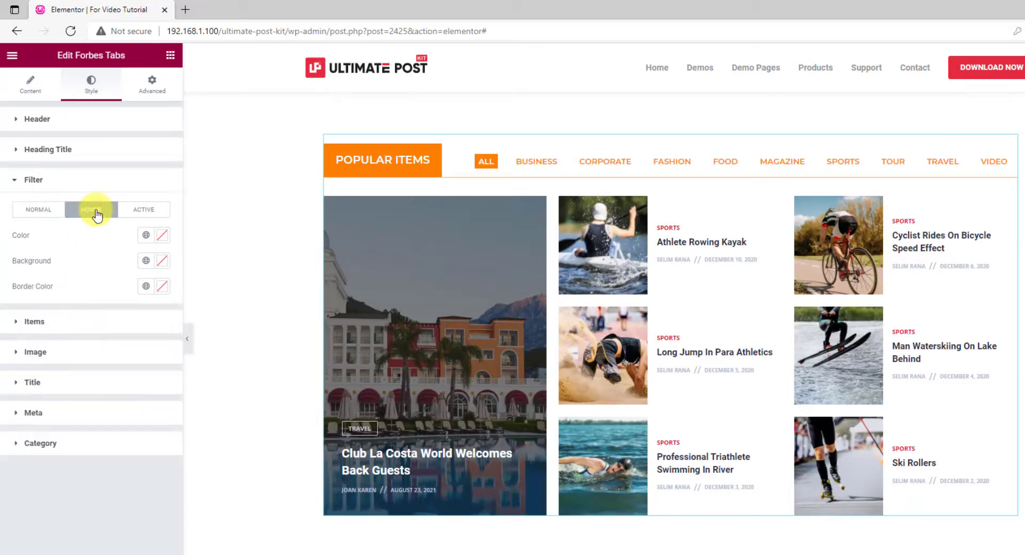
click(166, 238)
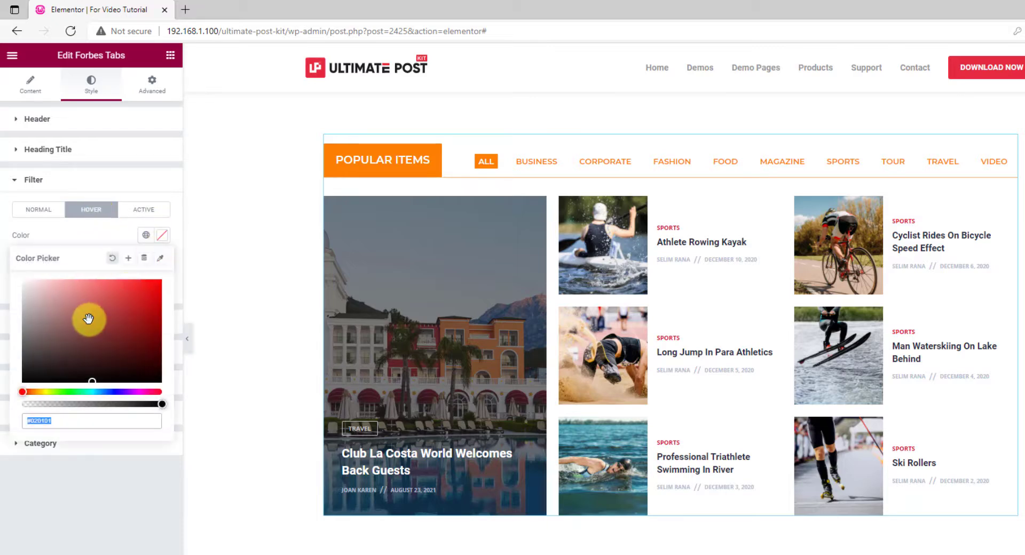
click(75, 422)
text(#FC7F04)
drag(152, 291, 145, 324)
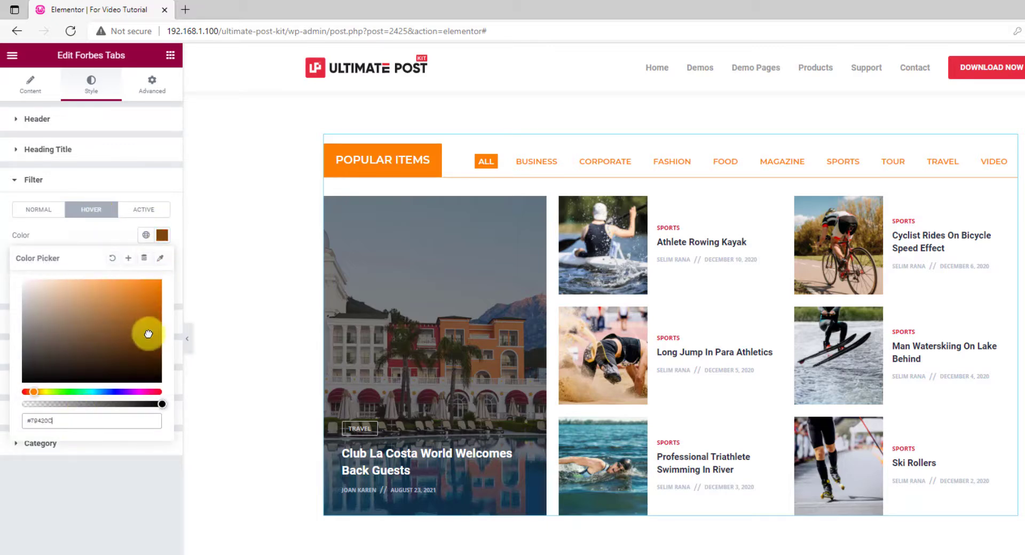
click(85, 236)
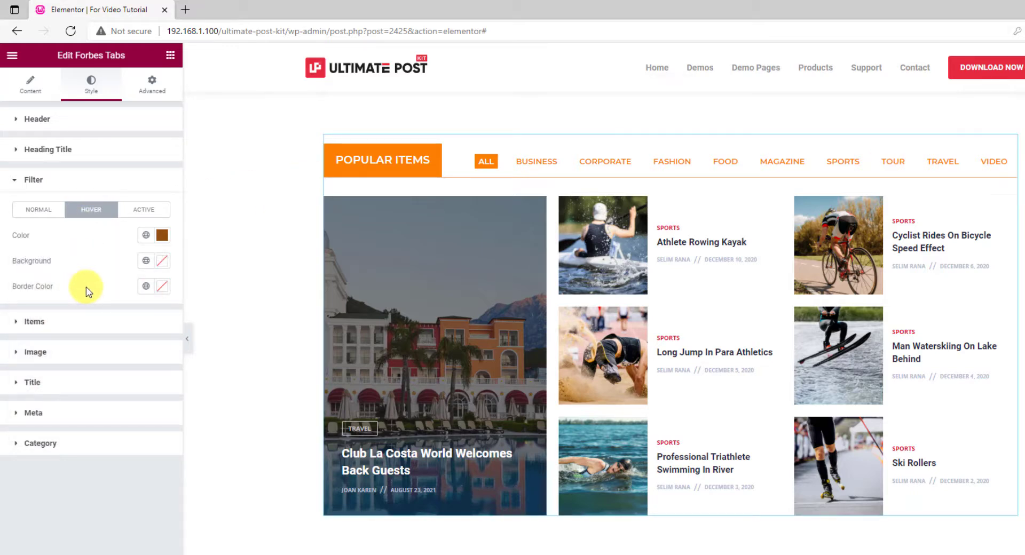
- Give the post items a solid border 1 px wide on all sides
click(58, 322)
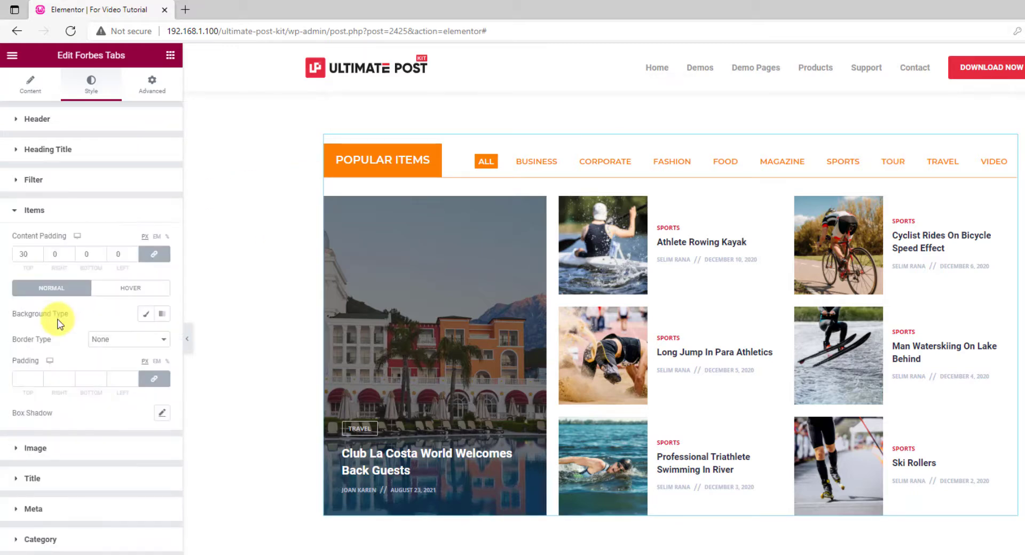
click(130, 339)
click(108, 364)
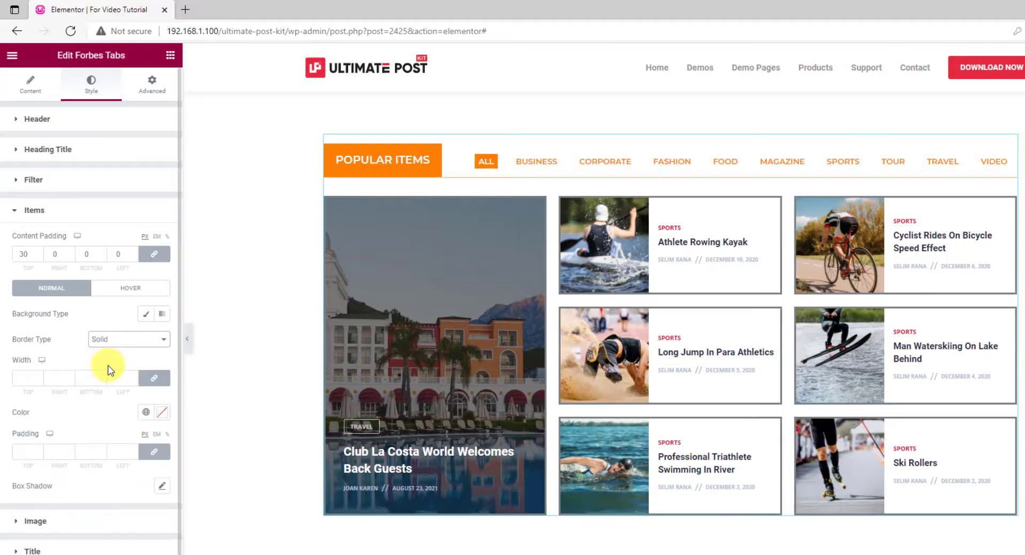
click(21, 379)
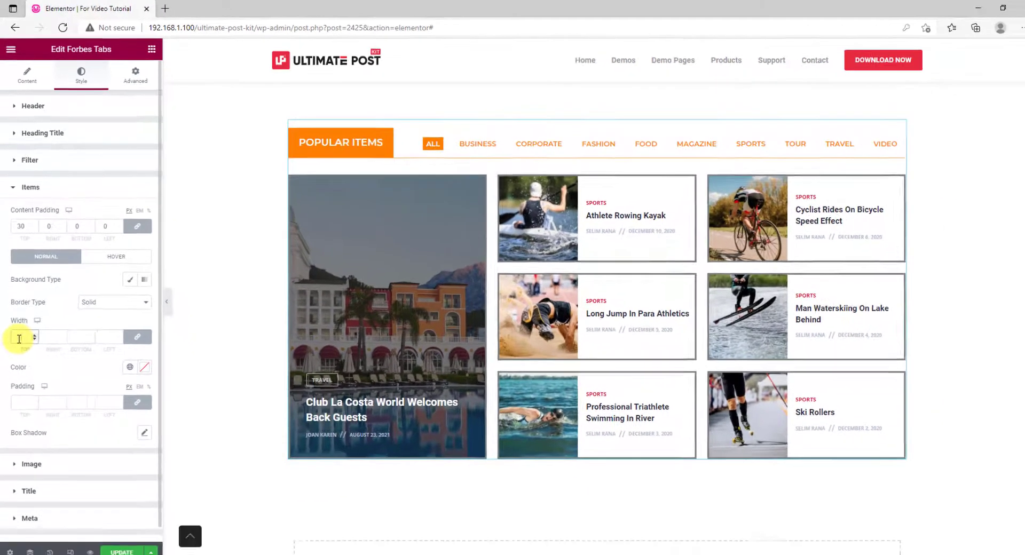
text(1)
- Colour the items' border #FC7F04 at reduced opacity and set the items' padding to 15 px on all sides
click(159, 405)
text(#FC7F04)
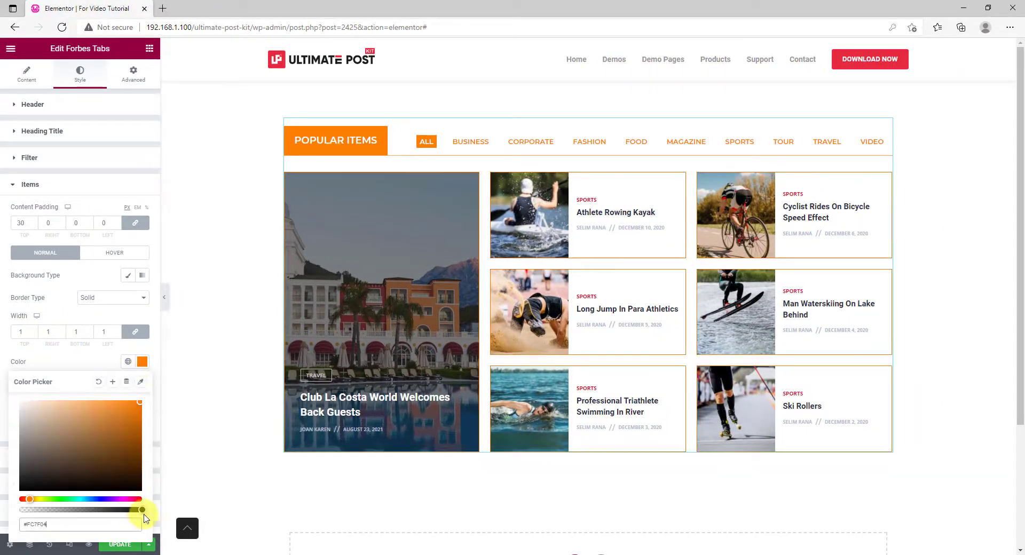
drag(144, 513, 68, 513)
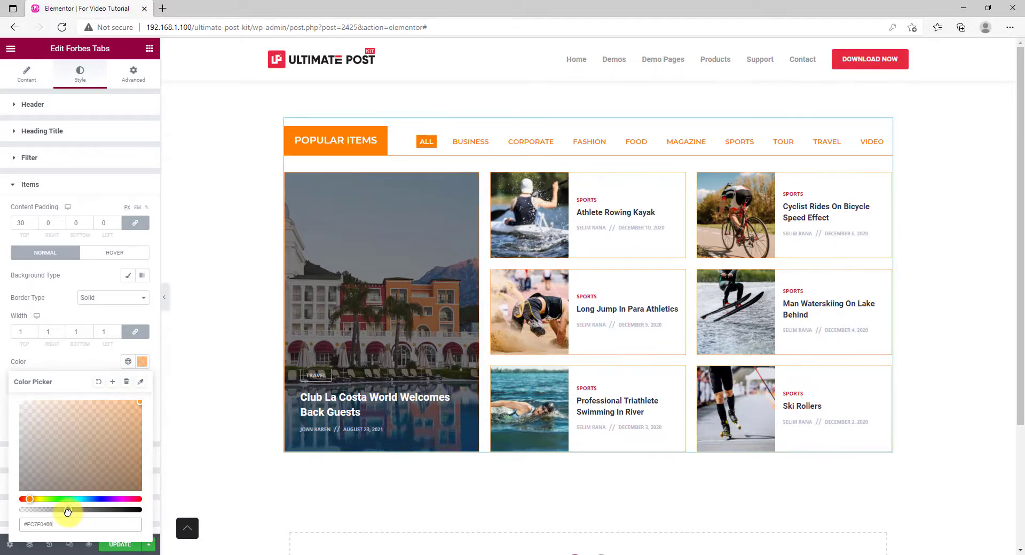
click(80, 361)
click(21, 395)
text(15)
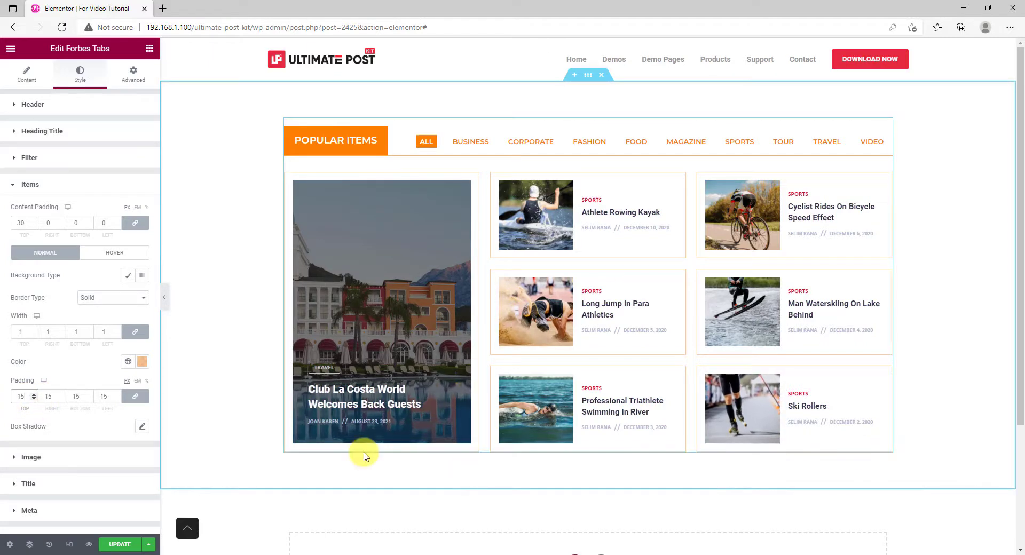
- Set the hover colour of the primary post title to #FC7F04
click(59, 488)
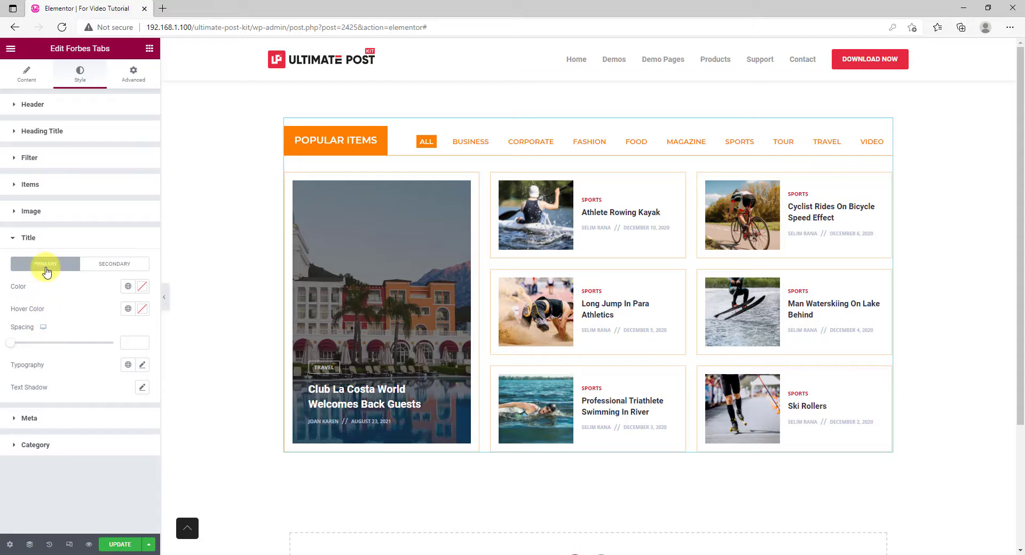
click(142, 308)
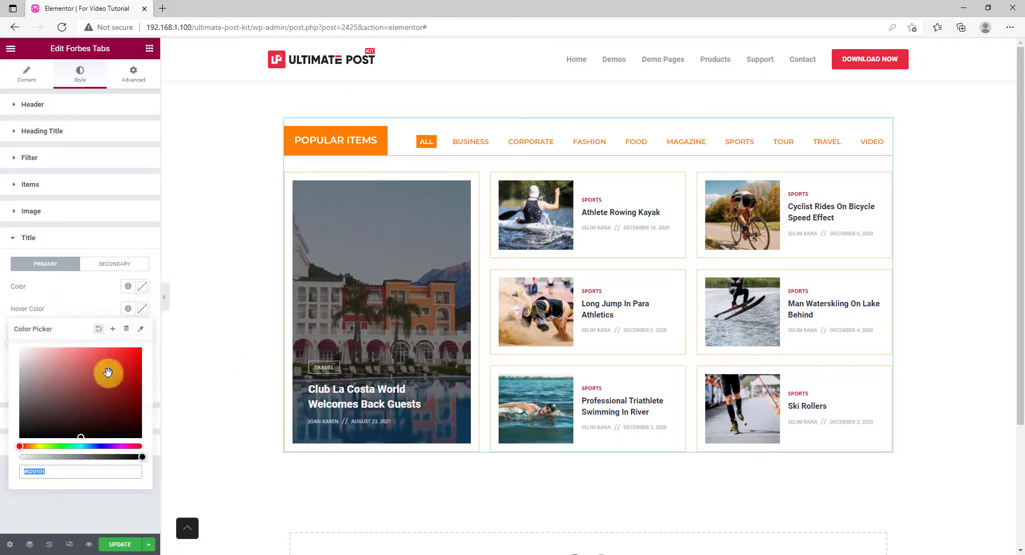
click(75, 472)
text(#FC7F04)
click(79, 313)
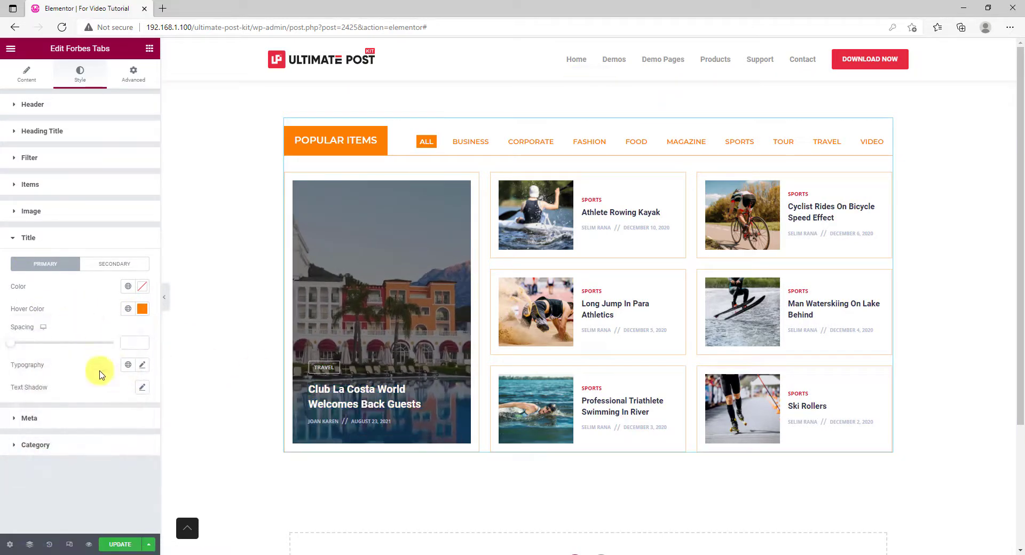
- Set the primary title's typography to Montserrat, size 18 px, in uppercase
click(142, 365)
click(108, 416)
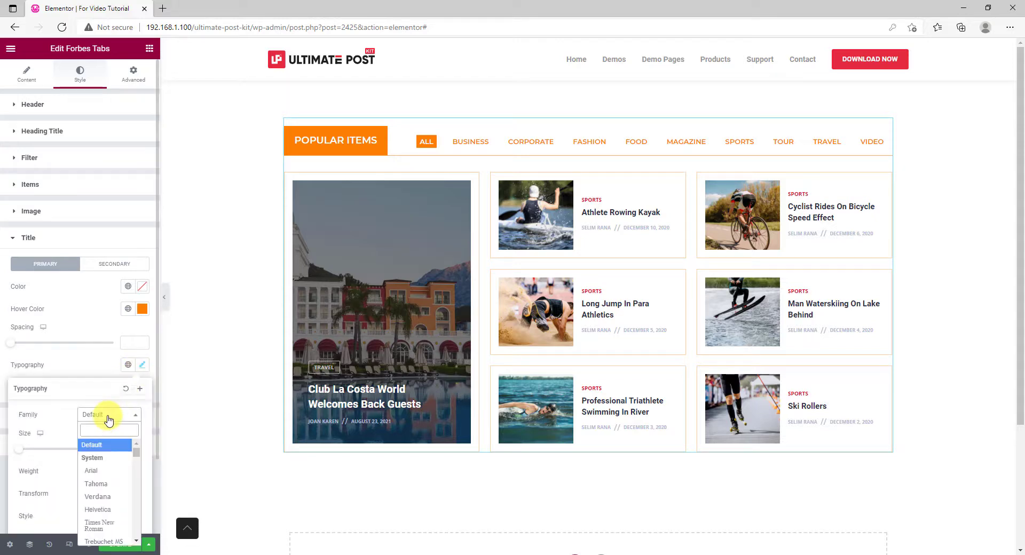
text(mont)
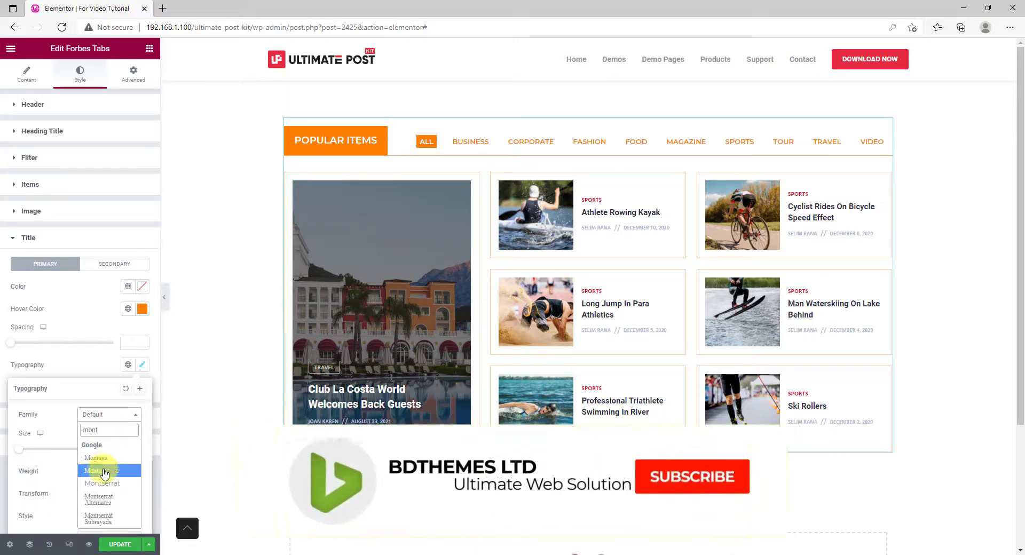
click(105, 472)
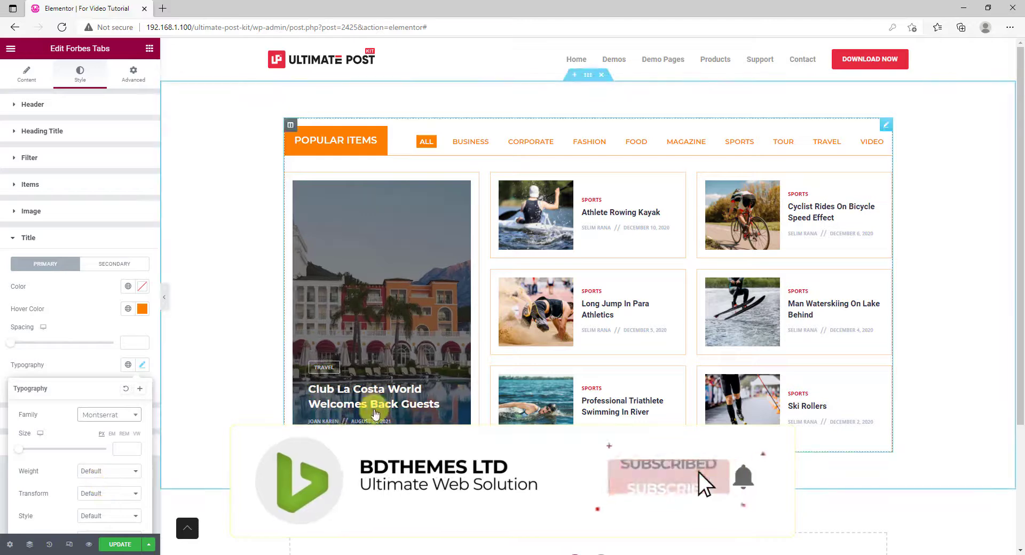
click(102, 494)
click(96, 515)
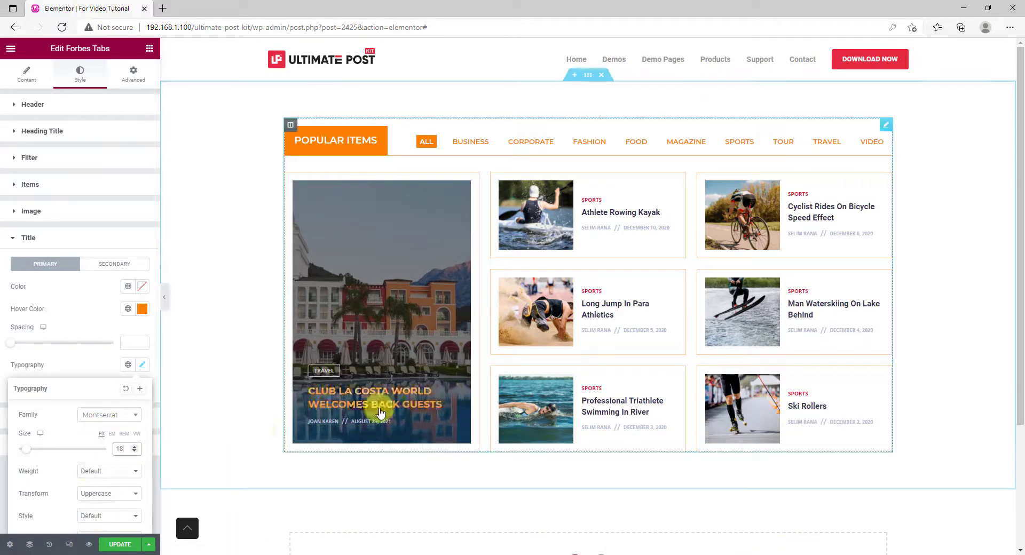
click(85, 366)
- Set the hover colour of the secondary post titles to the same orange, #FC7F04
click(113, 265)
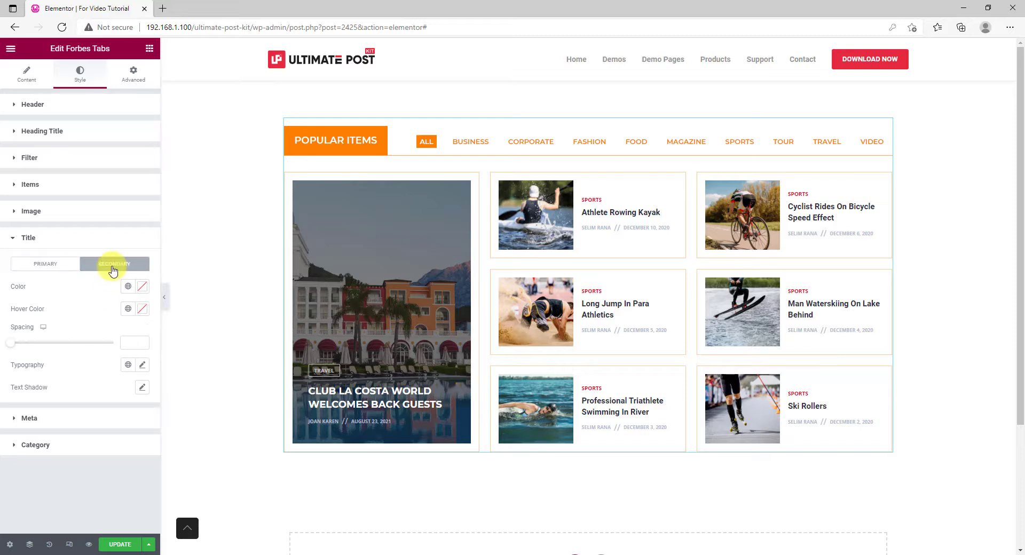
click(142, 309)
click(105, 435)
click(106, 312)
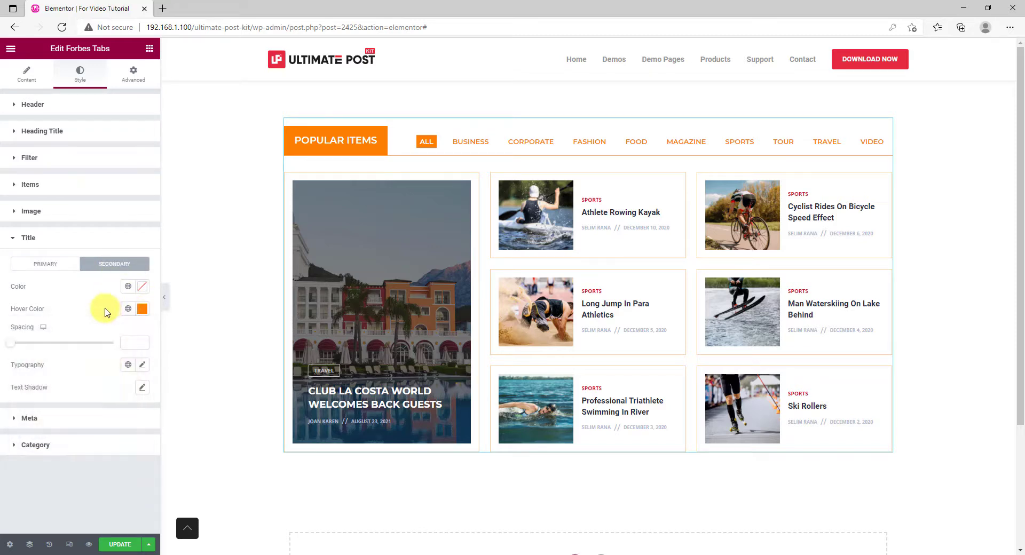
- Set the secondary titles' typography to Montserrat, size 15 px, in uppercase
click(142, 365)
click(109, 414)
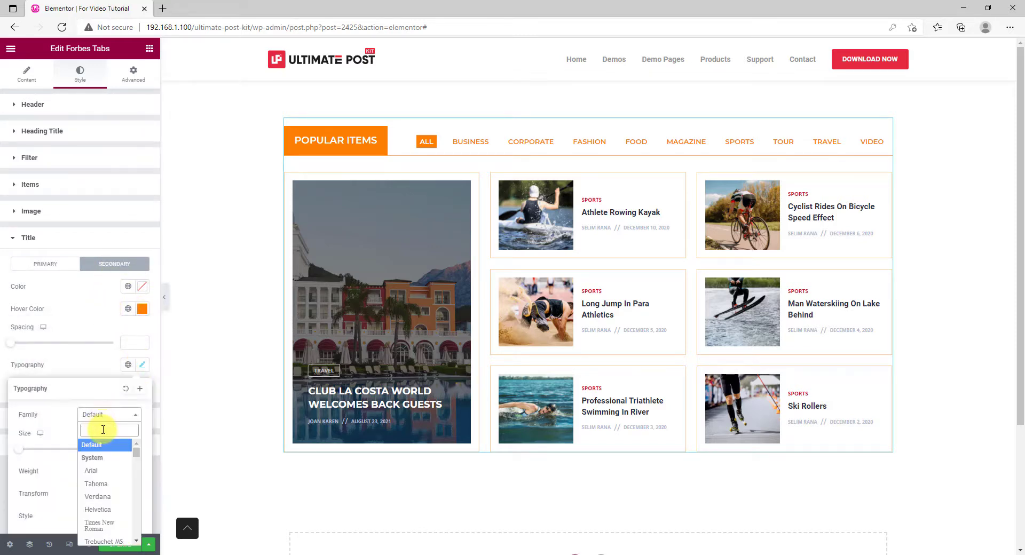
text(mont)
click(117, 485)
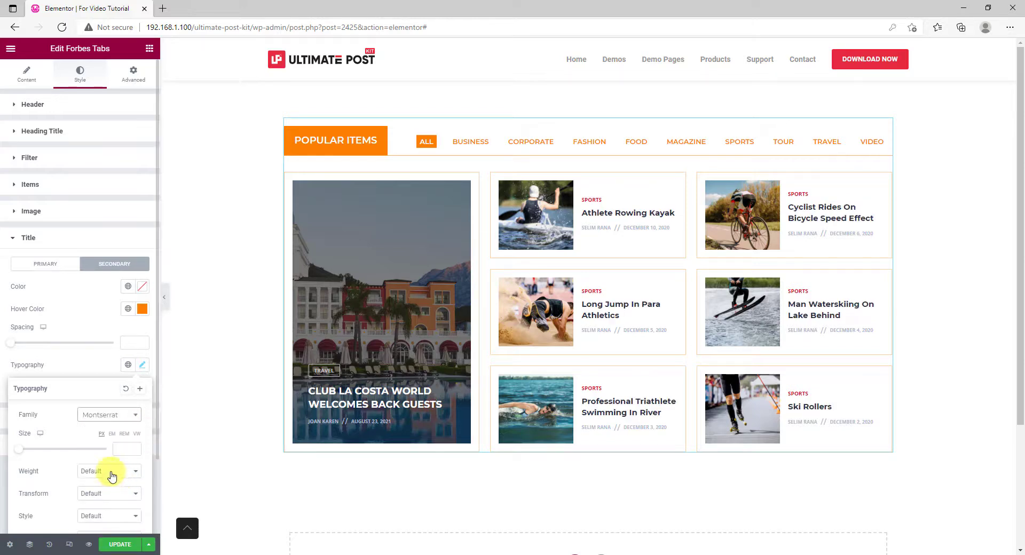
click(106, 493)
click(98, 516)
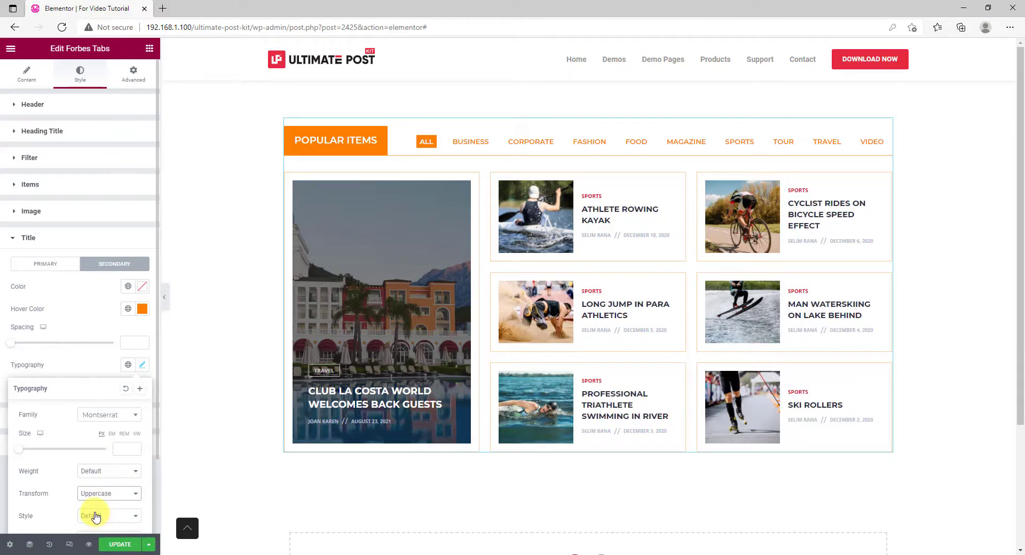
text(15)
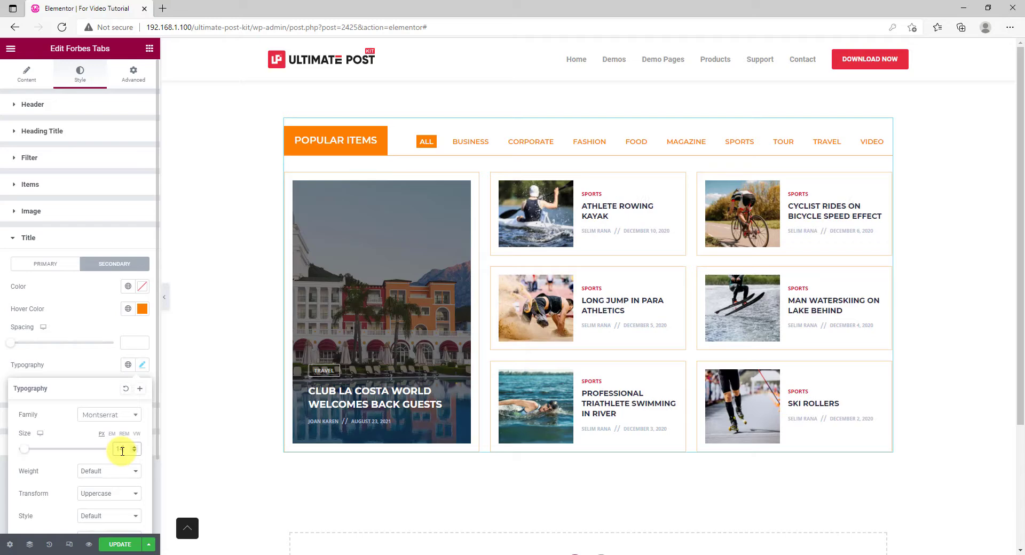
click(91, 371)
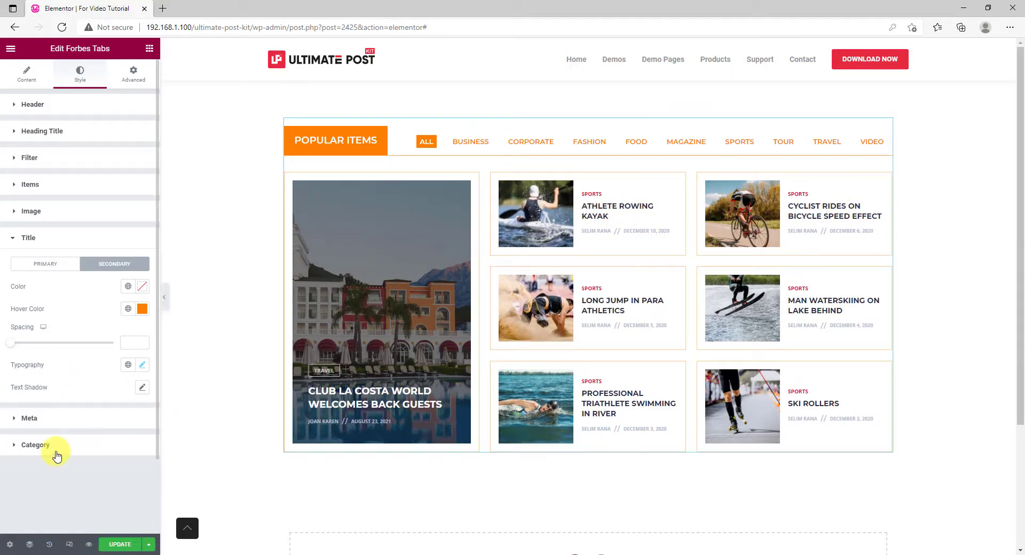
- Give the primary category badge a solid border with a width of 1 px on all sides in #FFFFFF
click(35, 445)
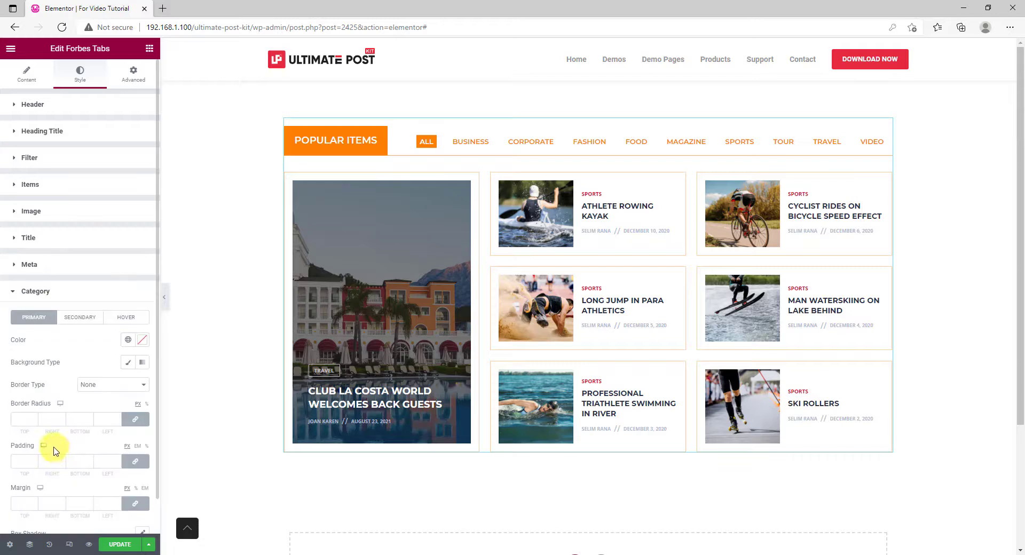
scroll(55, 339, down, 1)
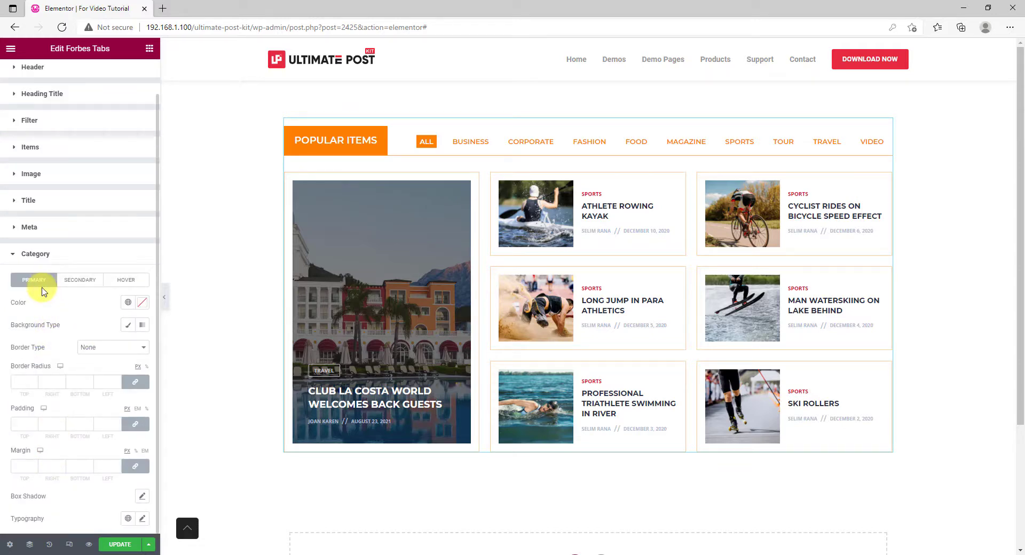
click(99, 349)
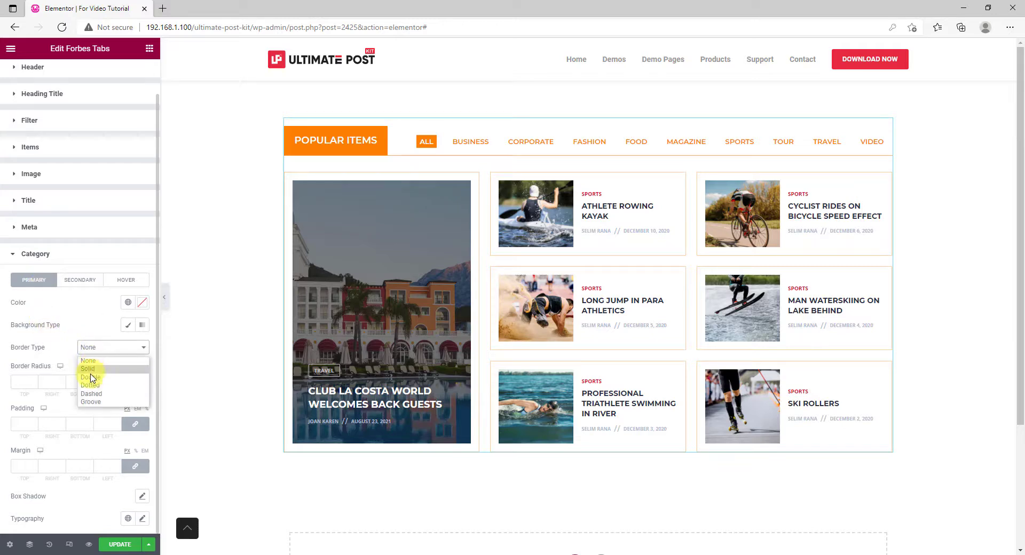
click(92, 365)
click(21, 382)
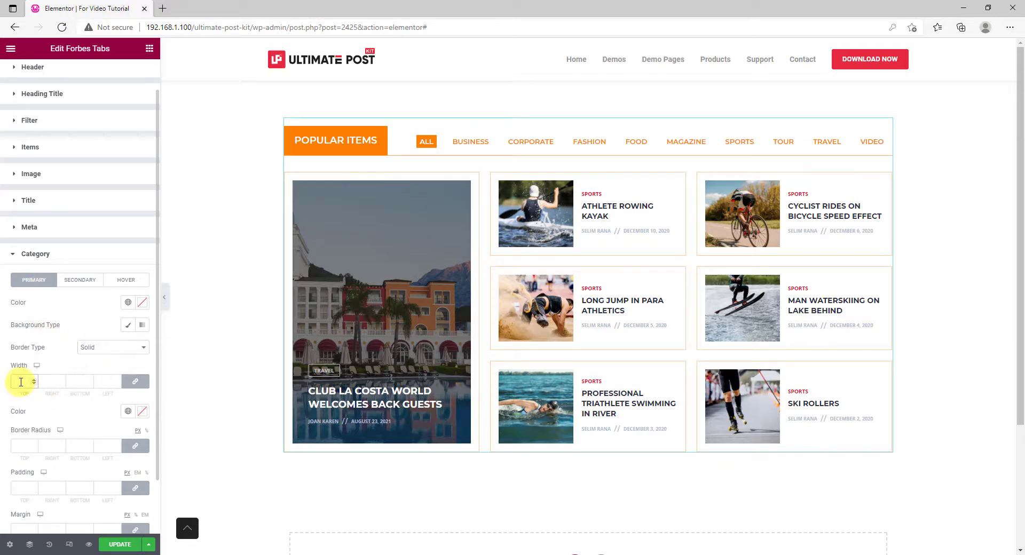
click(141, 412)
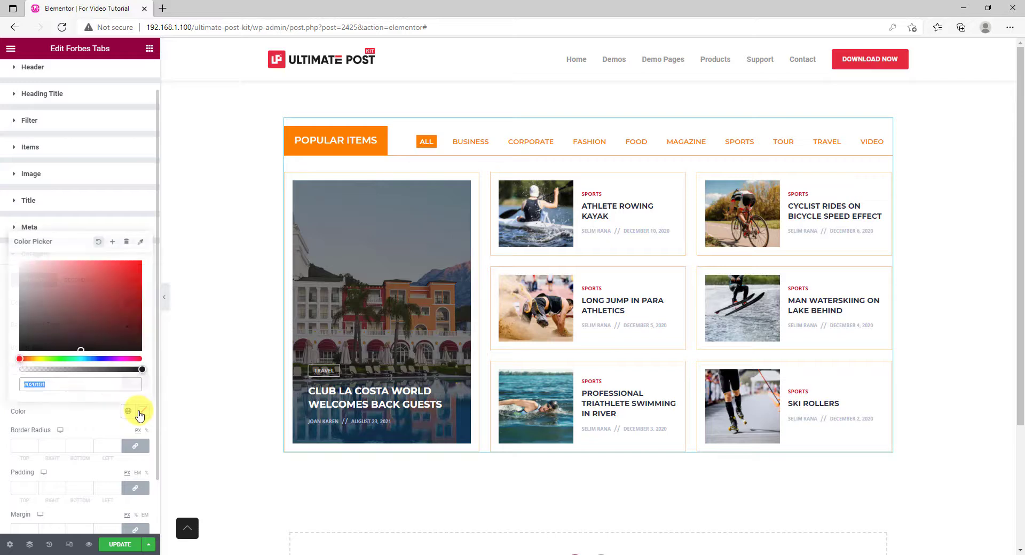
click(131, 359)
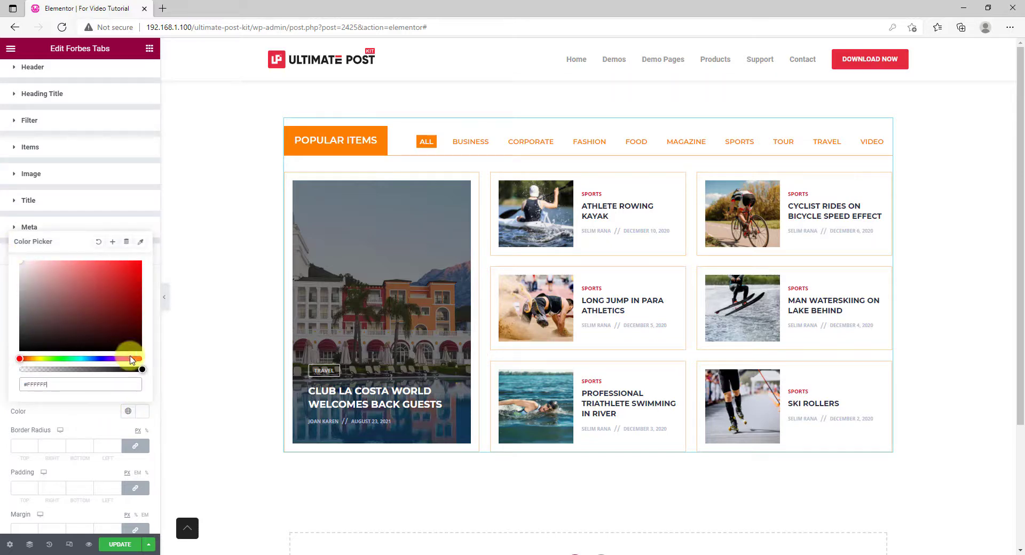
click(96, 405)
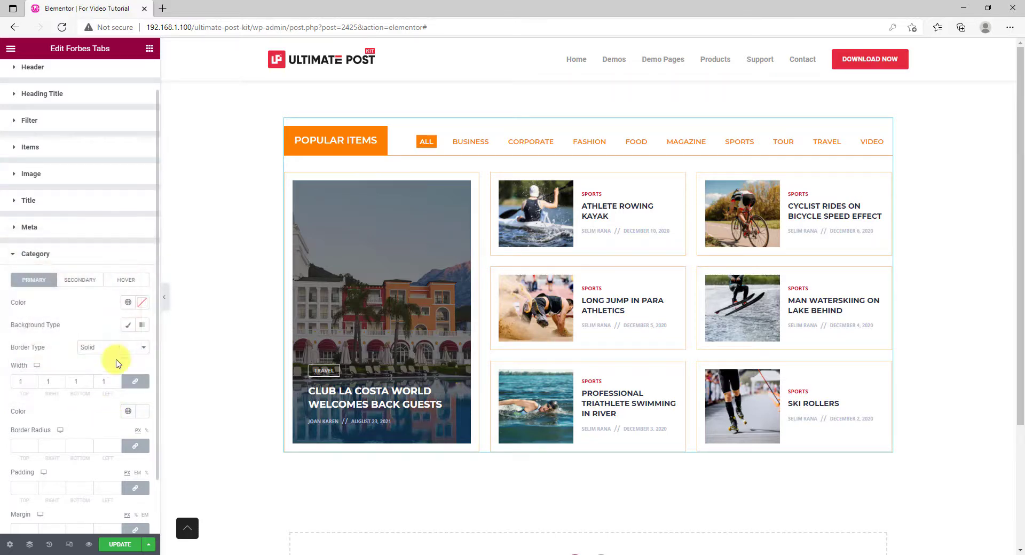
- Set the primary category's text colour to #FFFFFF and its padding to 5 px on all sides
click(141, 309)
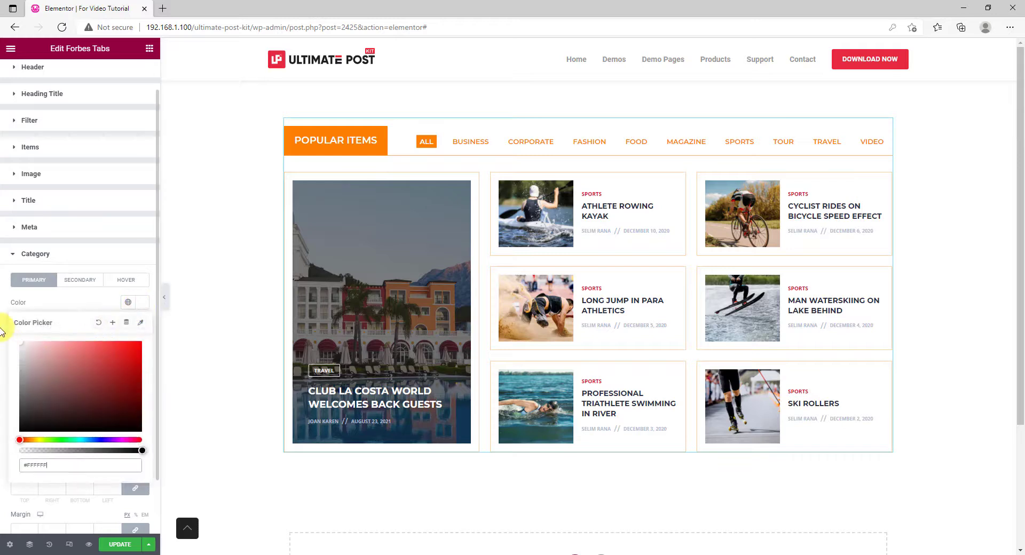
click(71, 304)
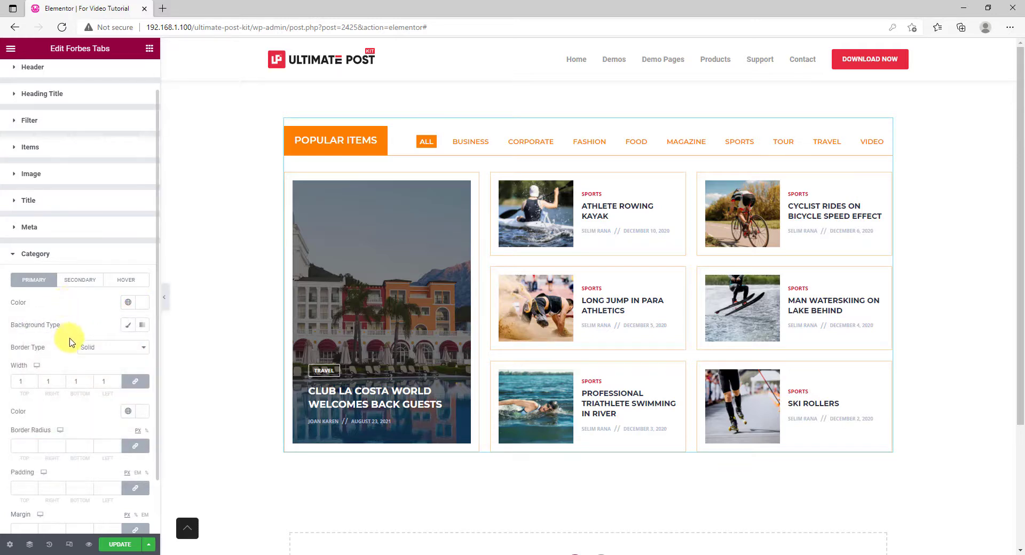
scroll(70, 336, down, 1)
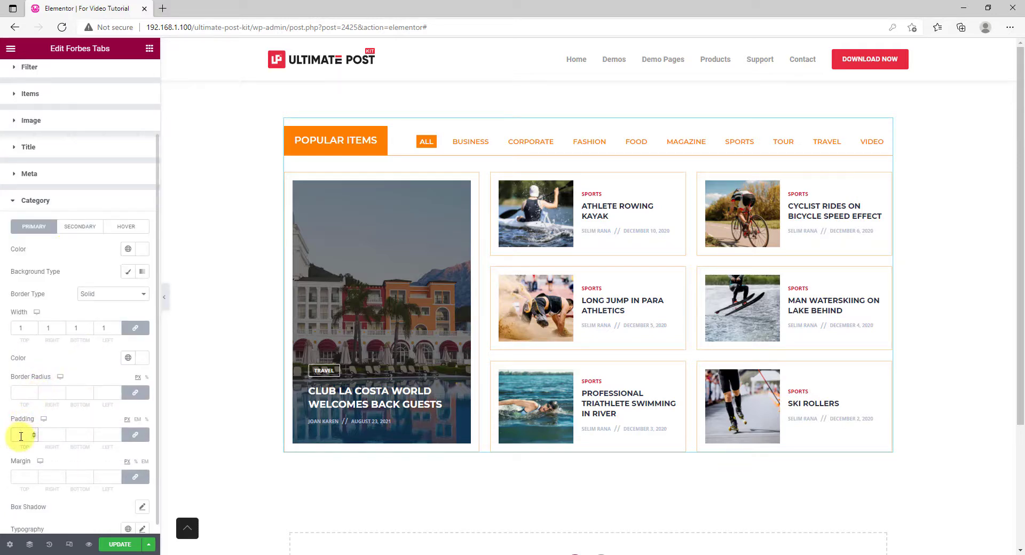
click(21, 435)
text(5)
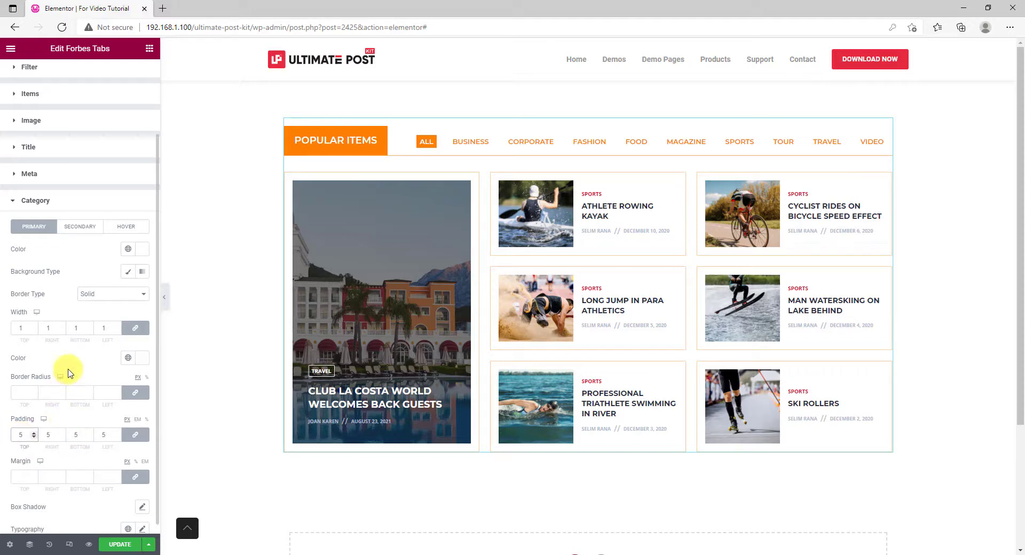
- Set the text colour of the secondary categories to #FC7F04
click(81, 230)
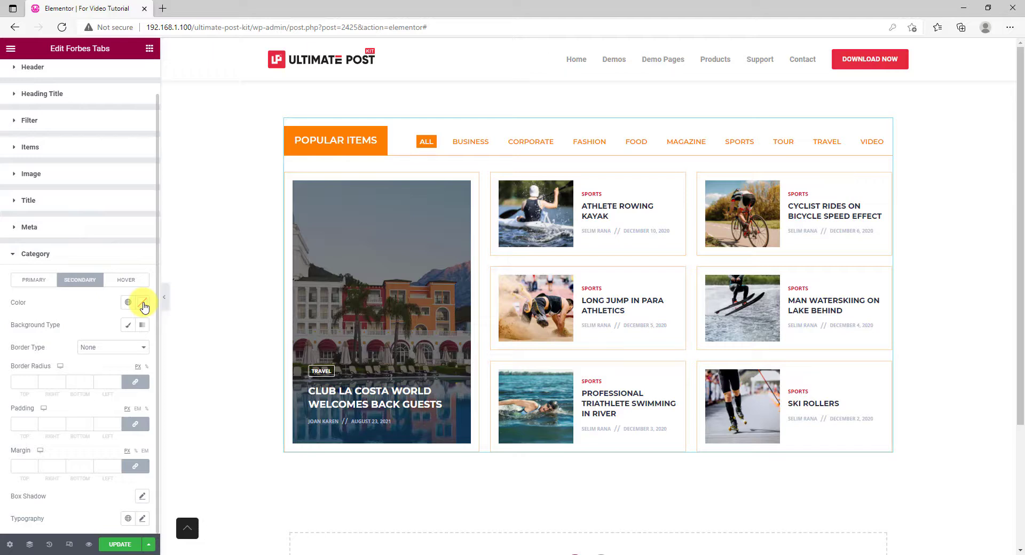
click(143, 303)
text(#FC7F04)
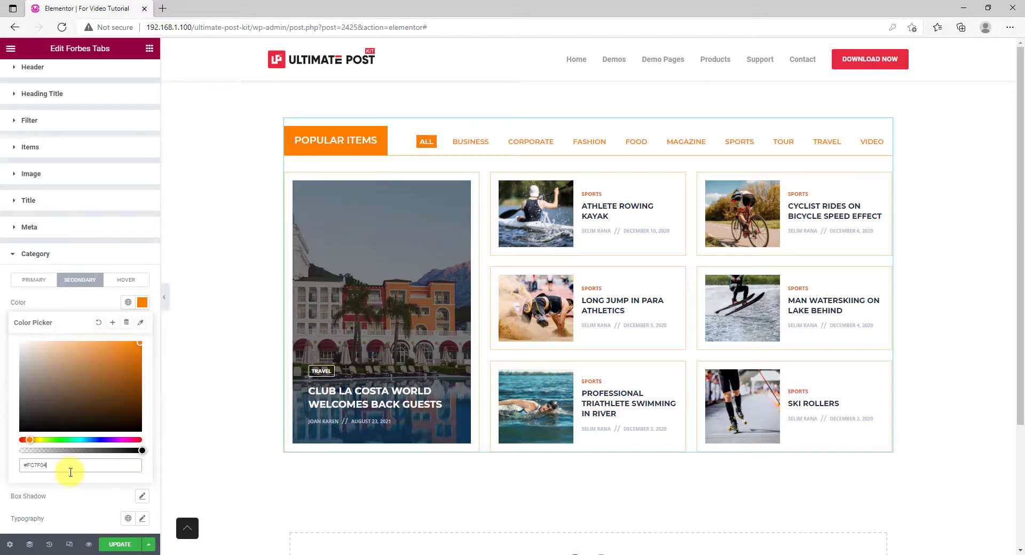
click(85, 304)
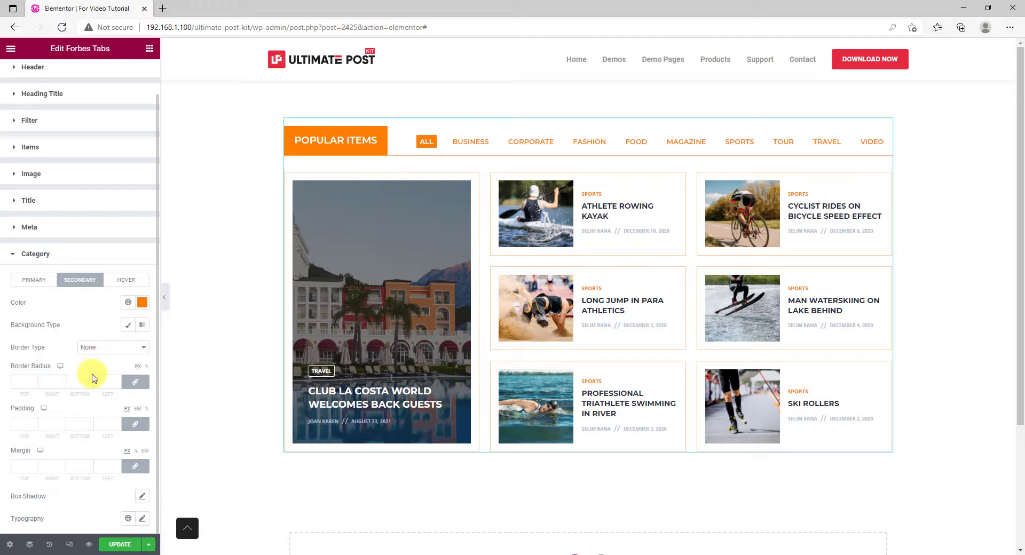
- Give the secondary category badges a solid 1 px border in semi-transparent #FC7F04
click(97, 354)
click(90, 360)
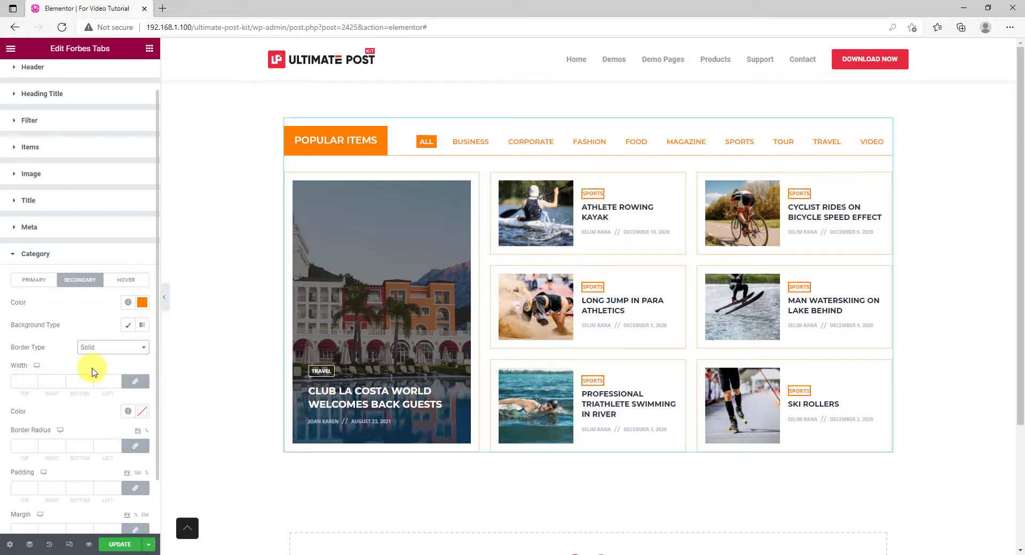
click(23, 381)
text(1)
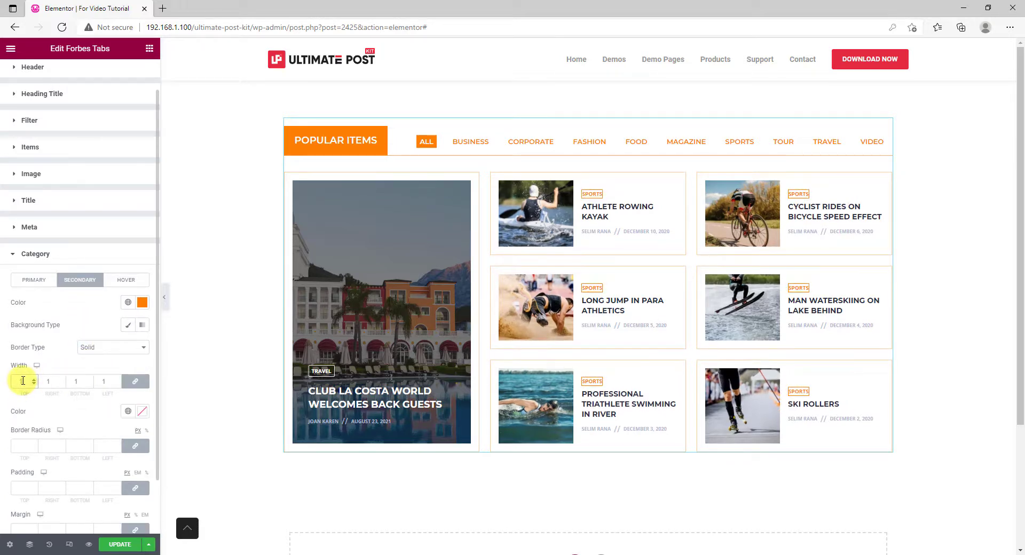
click(144, 415)
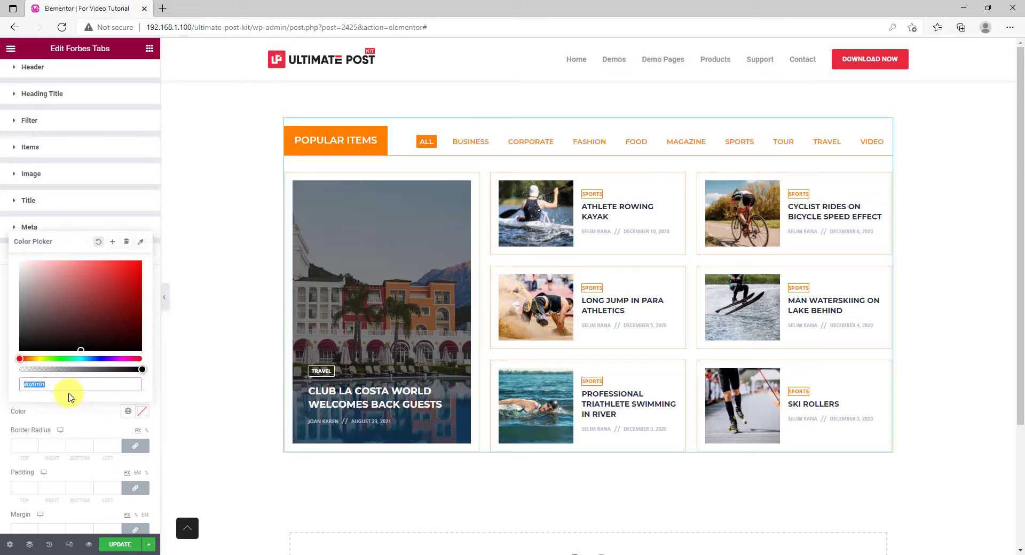
text(#FC7F04)
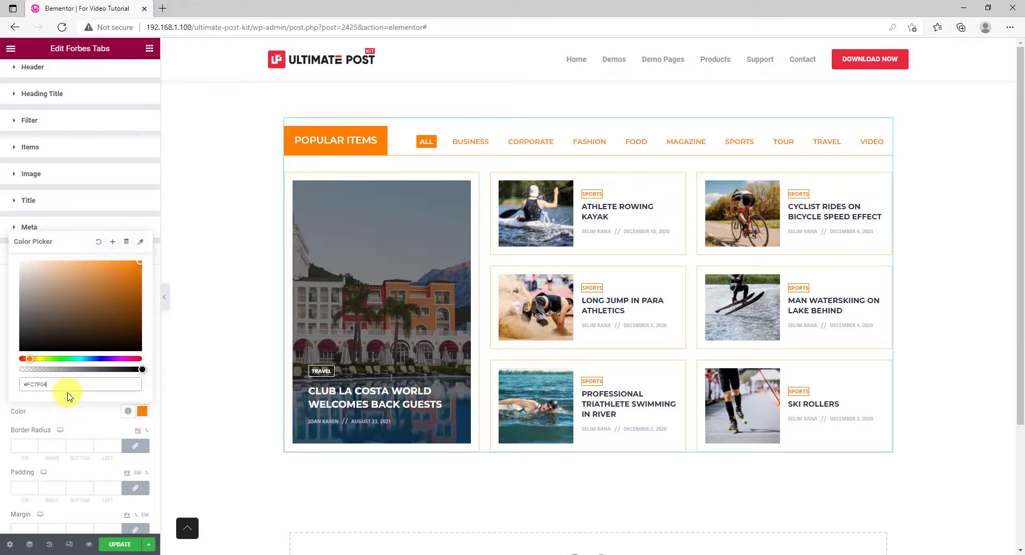
drag(142, 369, 75, 370)
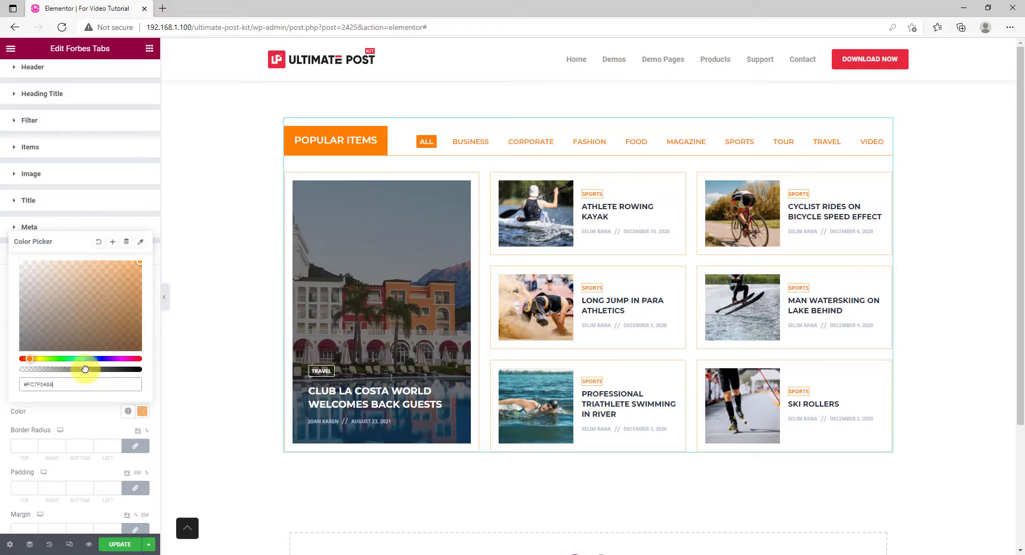
click(87, 415)
- Set the secondary categories' padding to 5 px on all sides and their font family to Montserrat
text(5)
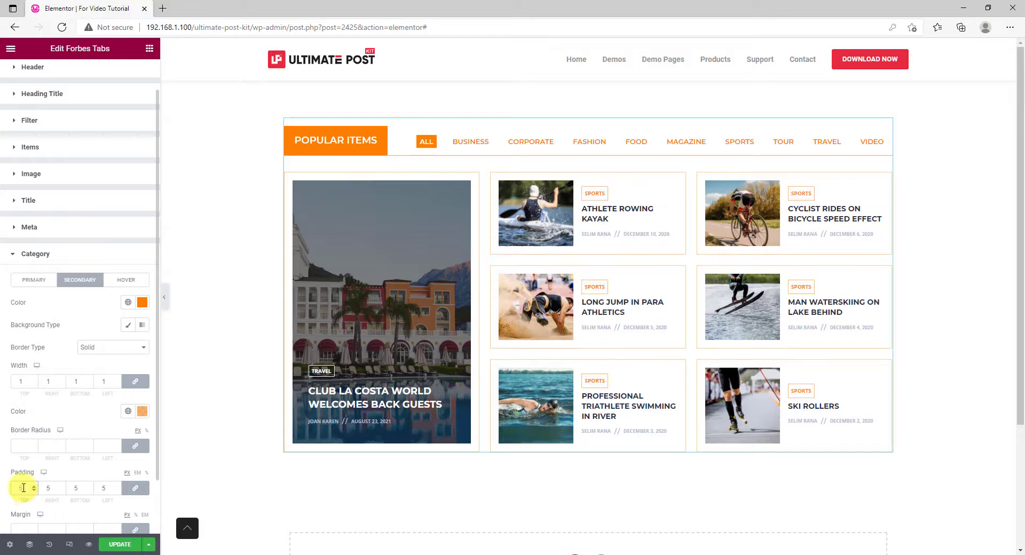
scroll(65, 414, down, 1)
scroll(64, 415, down, 1)
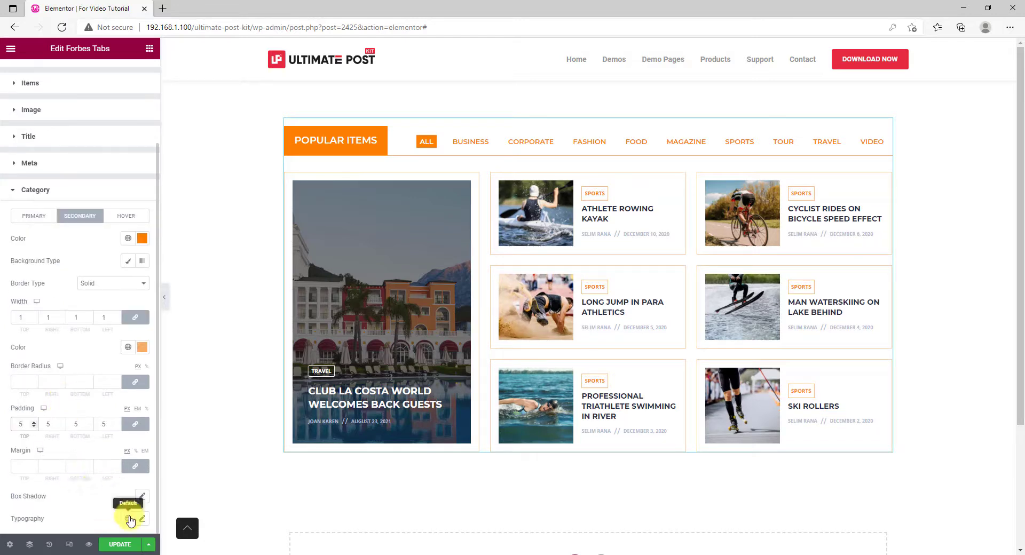
click(142, 519)
click(104, 329)
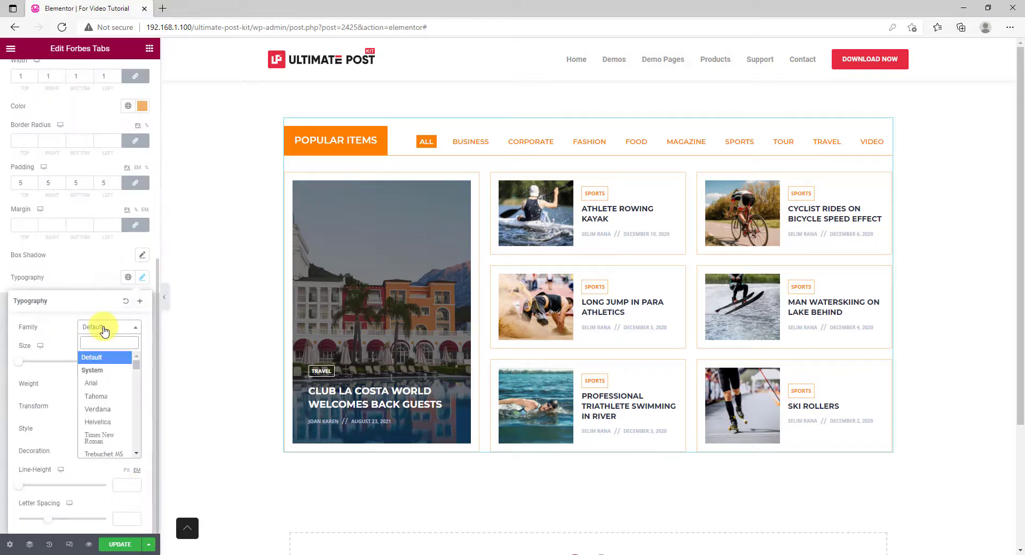
text(mont)
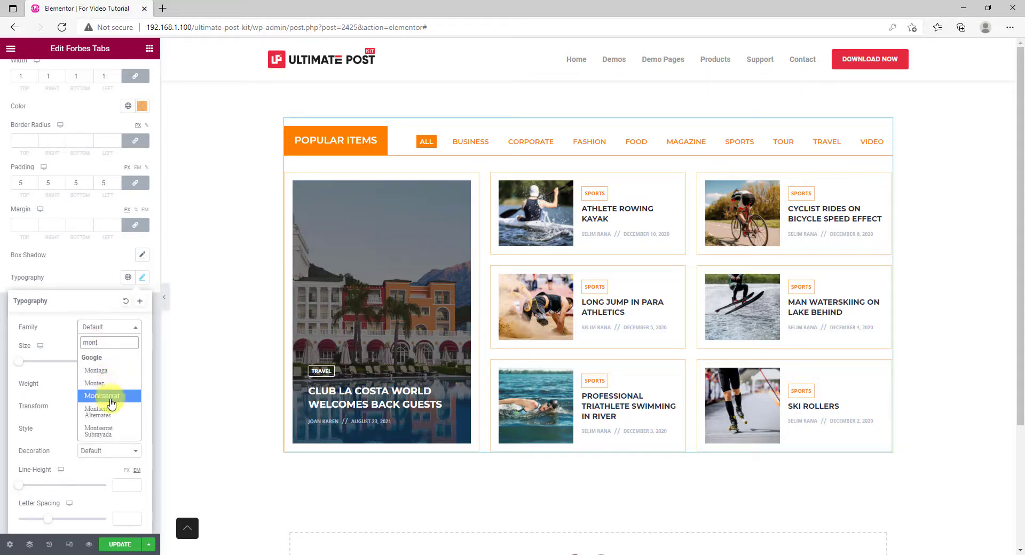
click(110, 396)
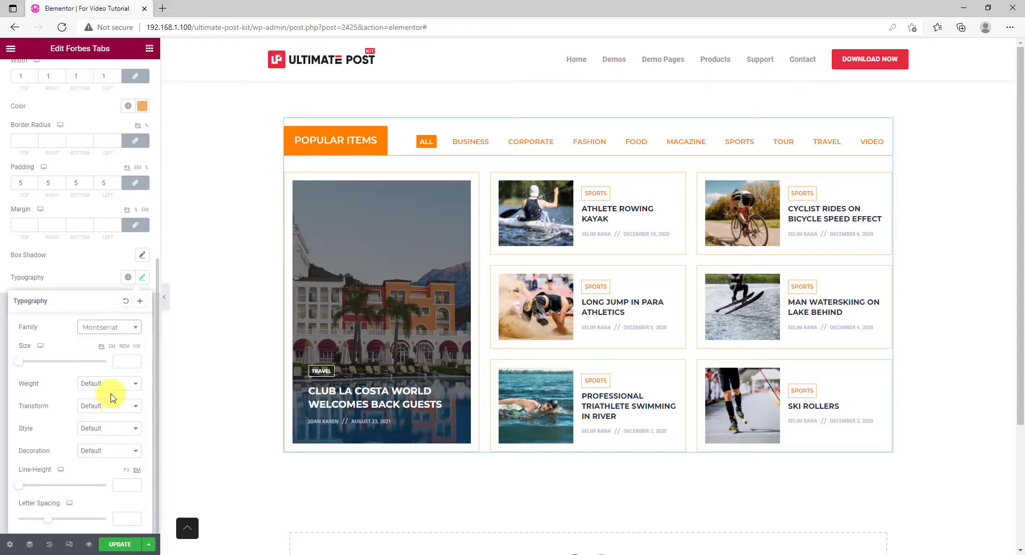
click(85, 278)
scroll(86, 377, up, 3)
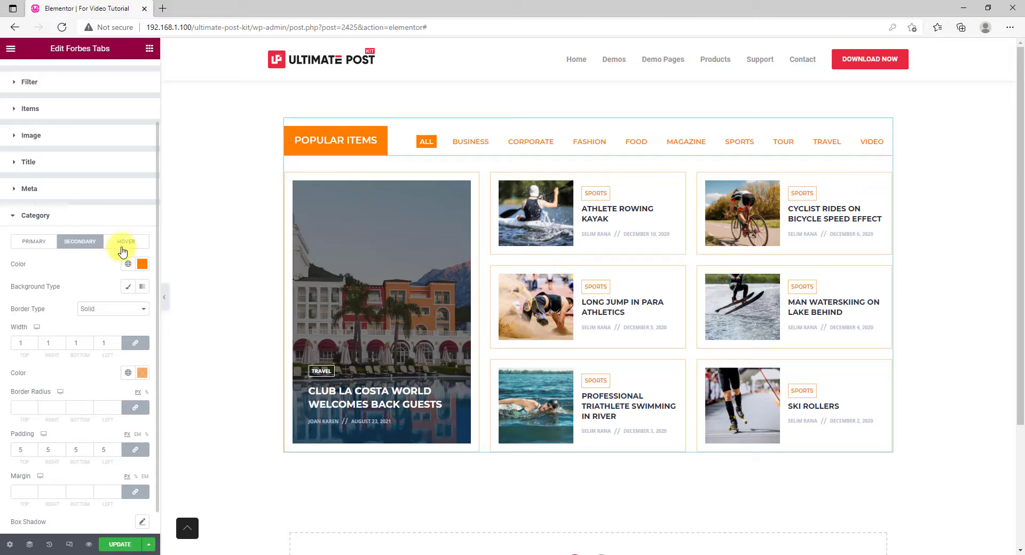
- Give the primary category's hover state a classic #FC7F04 background and white text
click(126, 241)
click(127, 385)
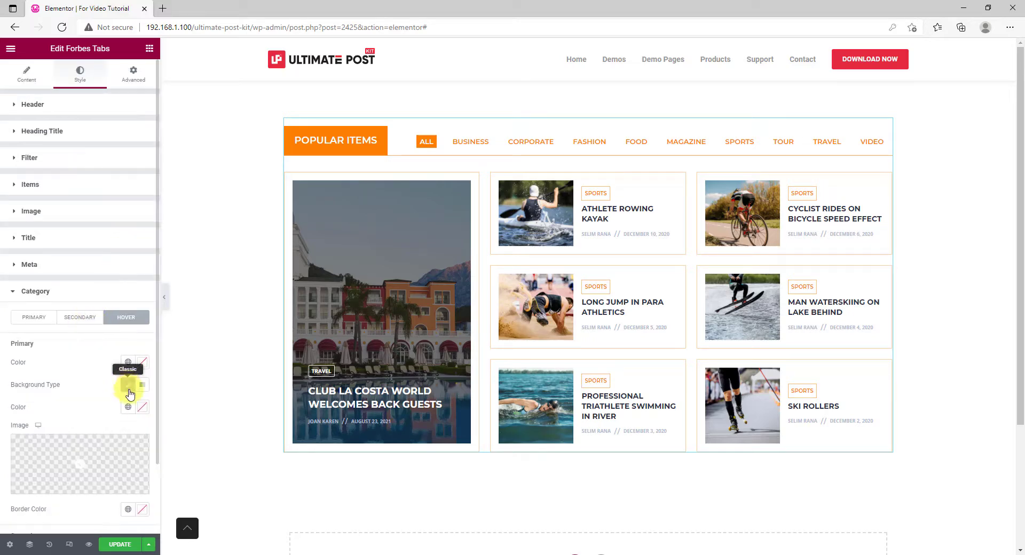
click(142, 408)
text(#FC7F04)
click(94, 407)
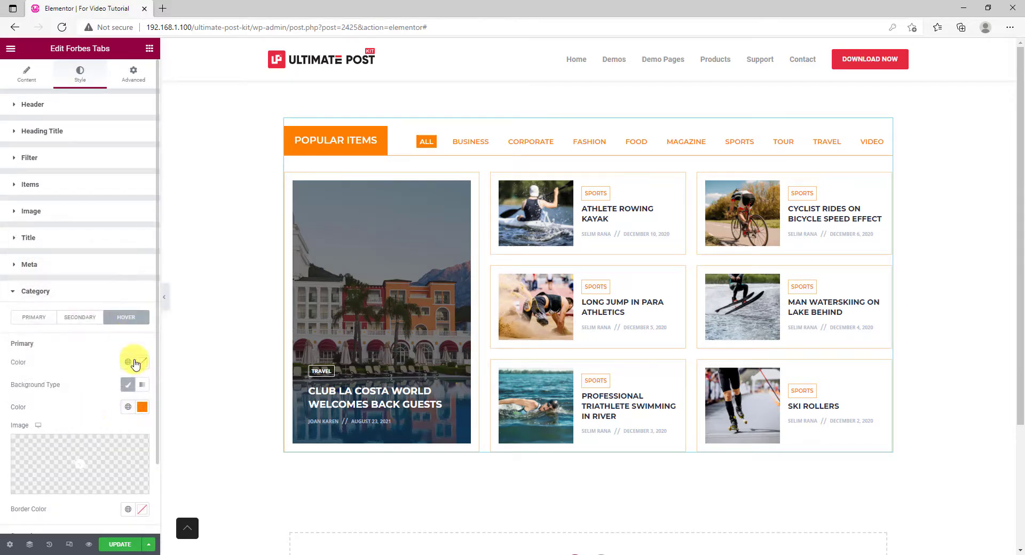
click(143, 364)
drag(61, 417, 1, 390)
click(77, 362)
- Set the hover border colour of the primary category to #FC7F04
scroll(134, 413, down, 2)
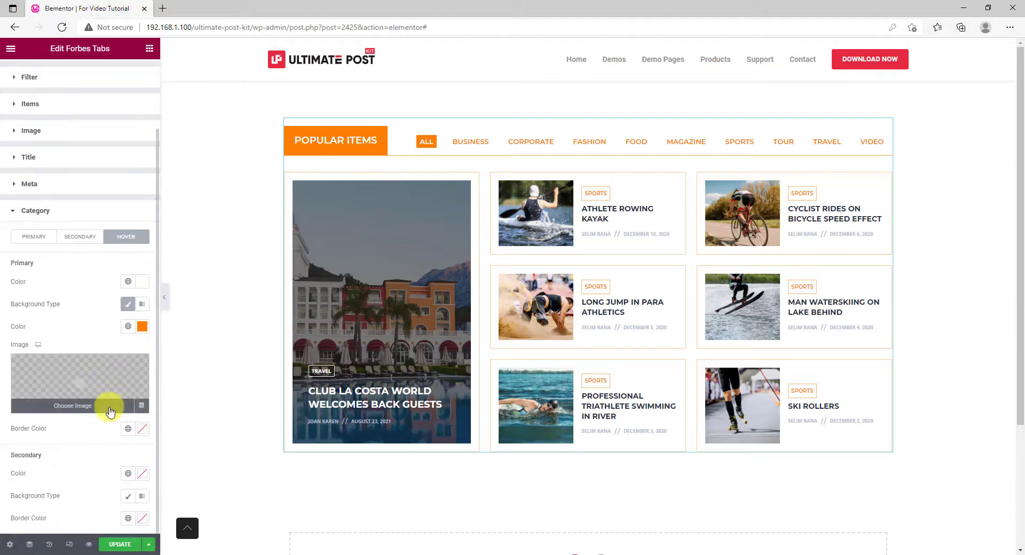
click(142, 430)
text(#FC7F04)
click(88, 429)
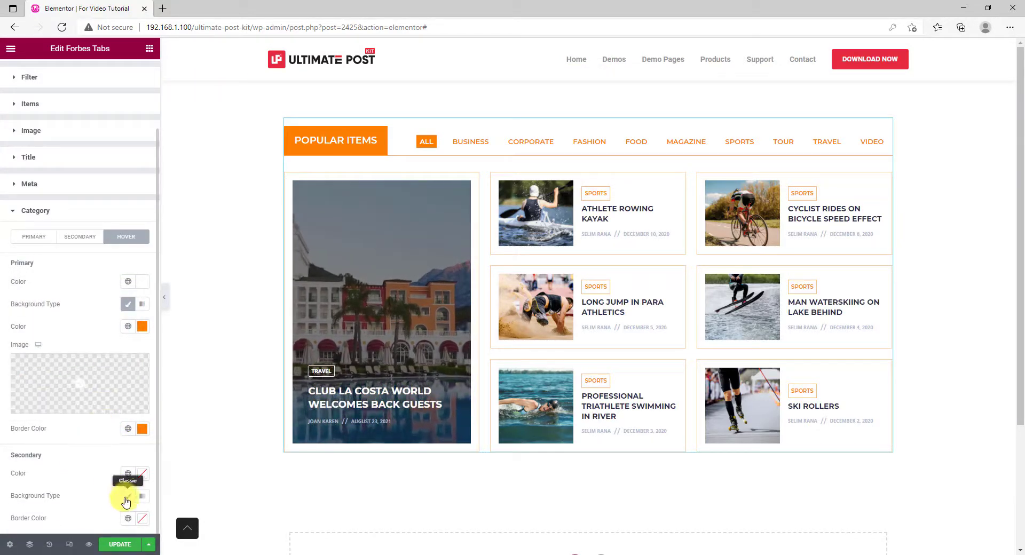
- Give the secondary categories' hover state a classic #FC7F04 background and white text
click(128, 496)
scroll(112, 475, down, 2)
click(142, 417)
text(#FC7F04)
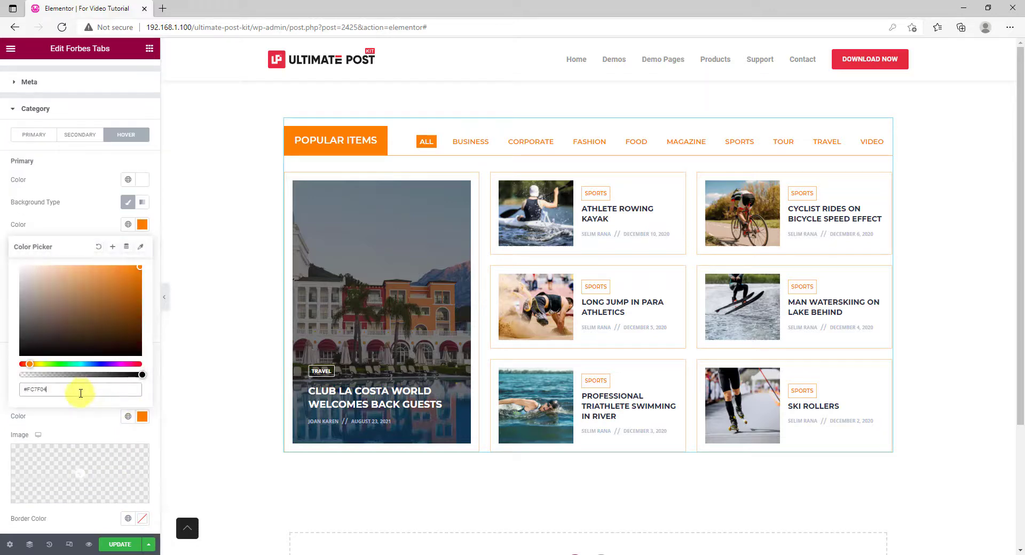
click(92, 420)
click(143, 372)
drag(48, 433, 7, 404)
click(7, 406)
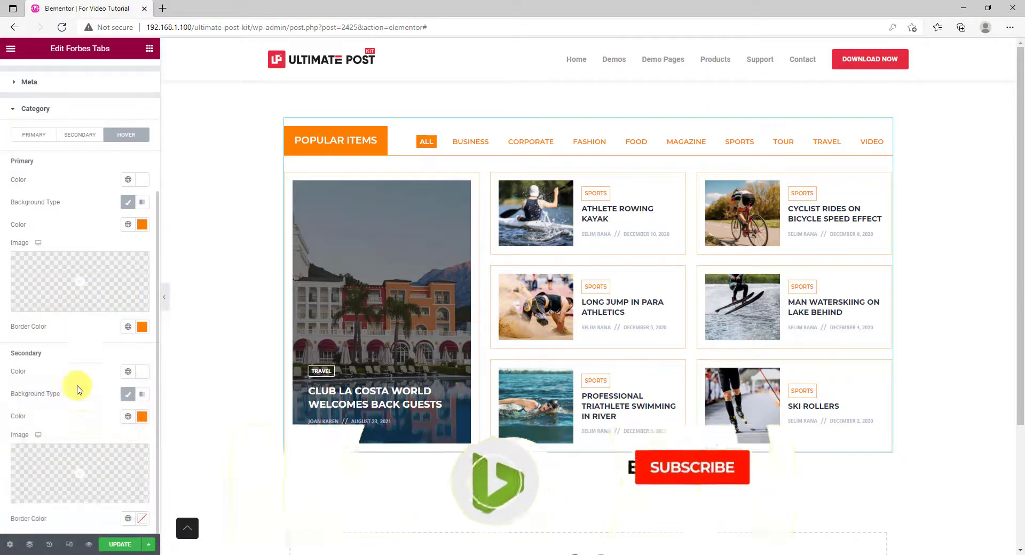
- Set the secondary categories' hover border colour to #FC7F04 and hide the editing panel to preview the page
click(142, 519)
text(#FC7F04)
click(68, 513)
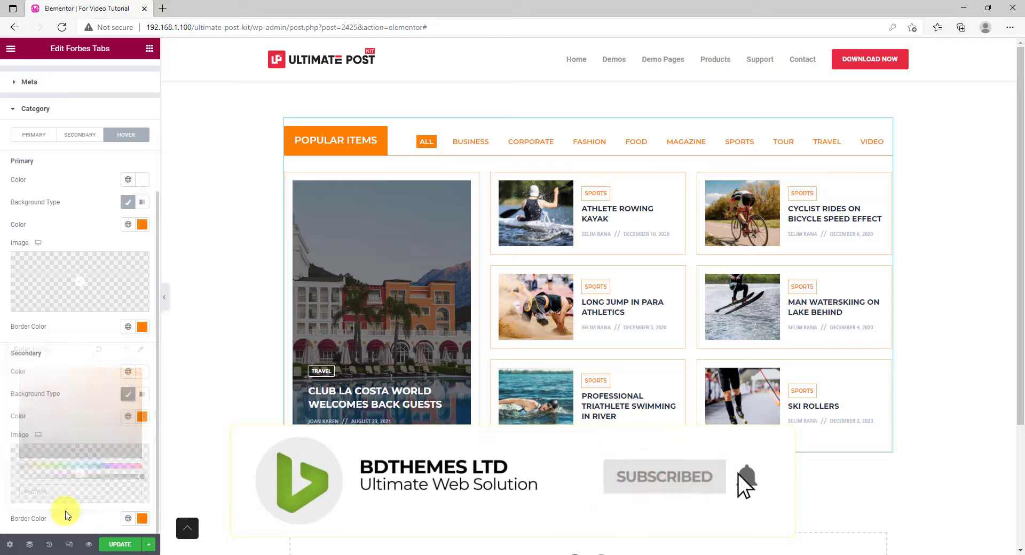
click(164, 297)
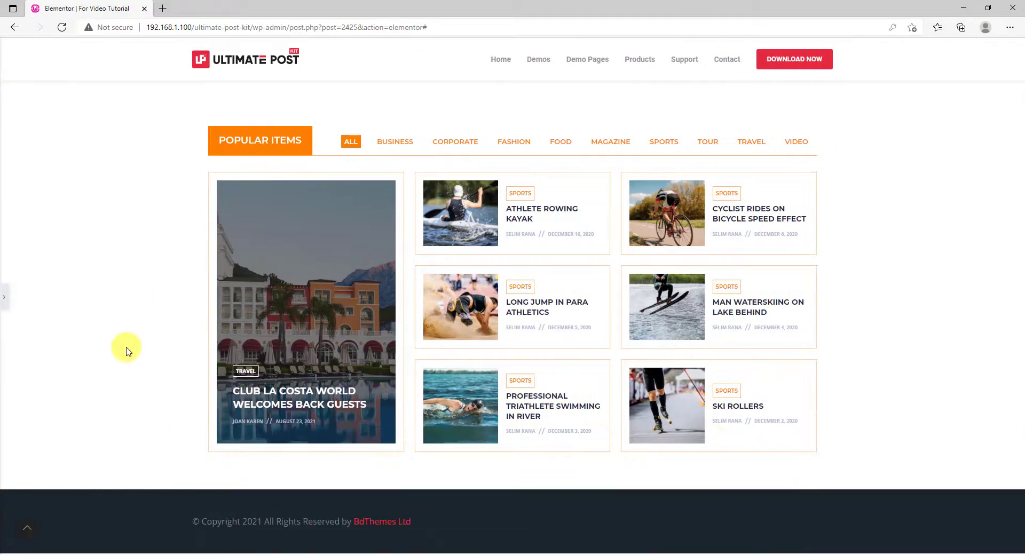